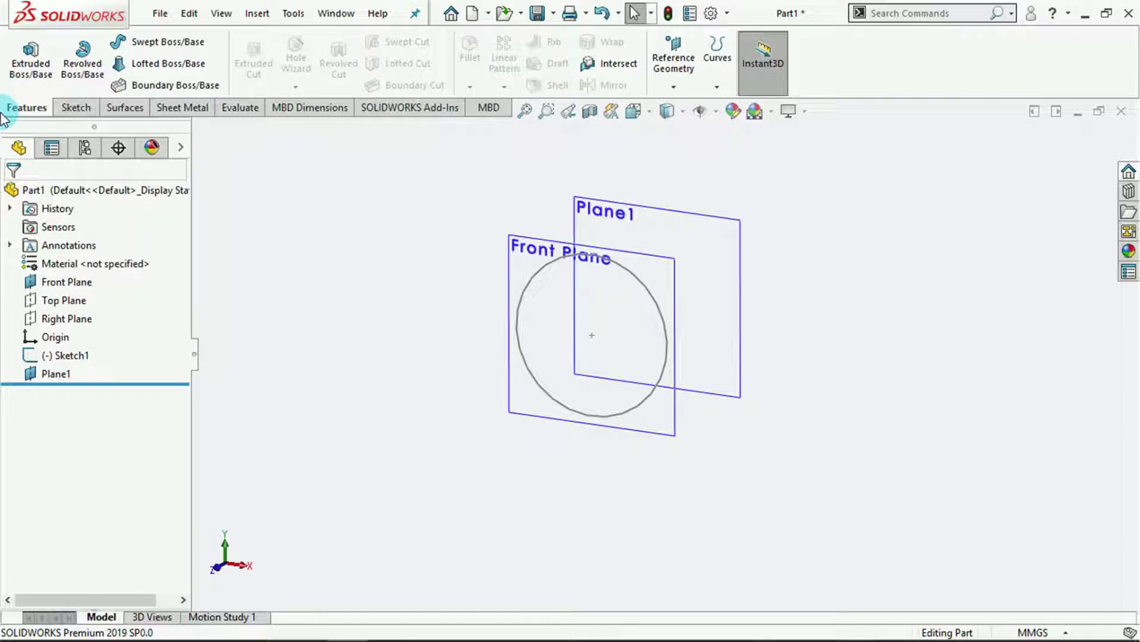
Step: Show the Sketch tools, tilt the view, and check the circle's 114.65mm diameter
{"action": "left_click", "coordinate": [74, 110]}
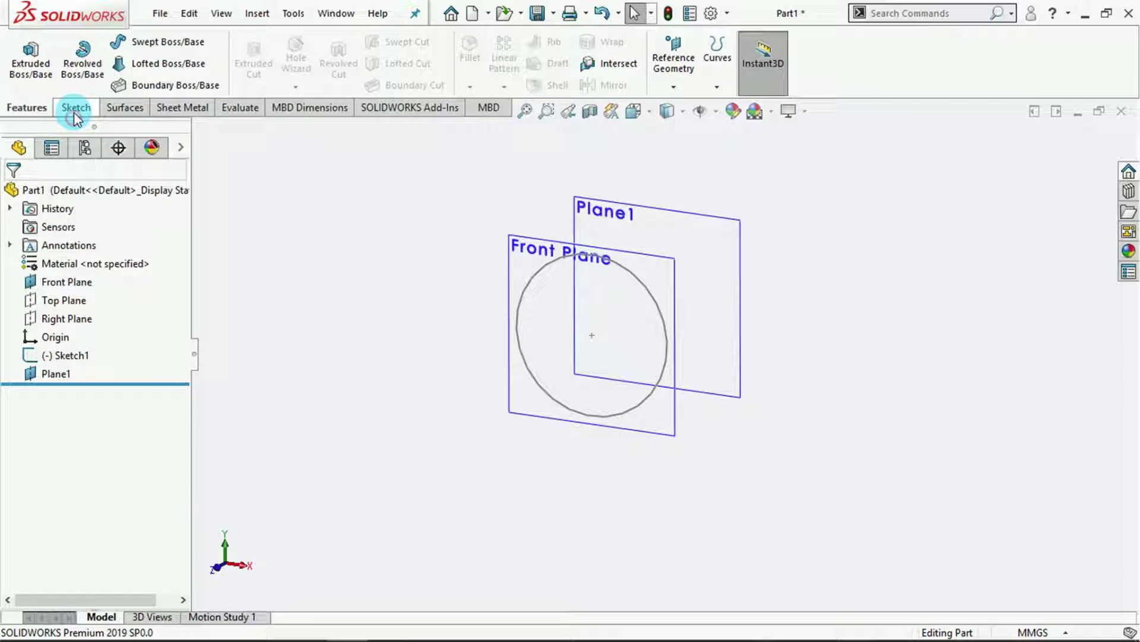
{"action": "left_click", "coordinate": [3, 112]}
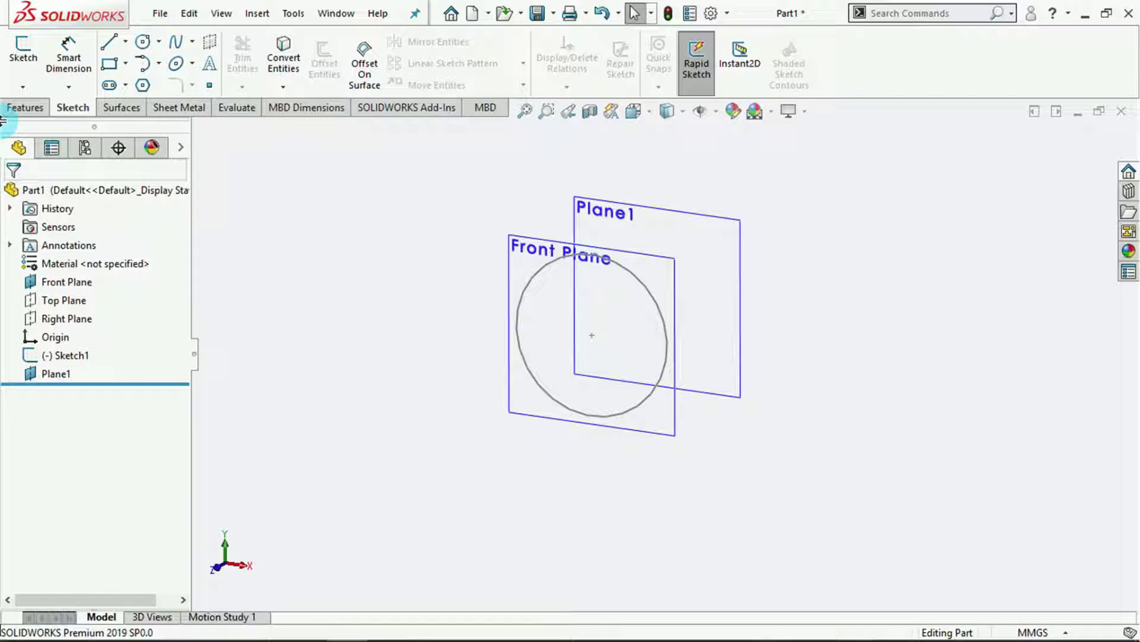
{"action": "middle_click_drag", "start_coordinate": [798, 233], "coordinate": [753, 306]}
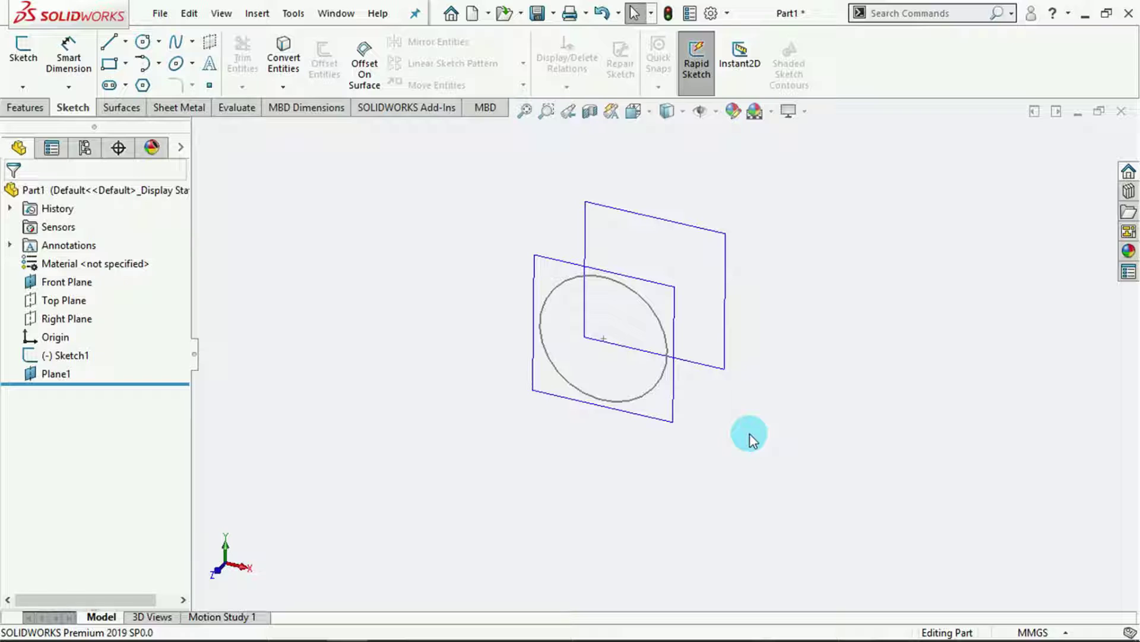
{"action": "left_click", "coordinate": [652, 392]}
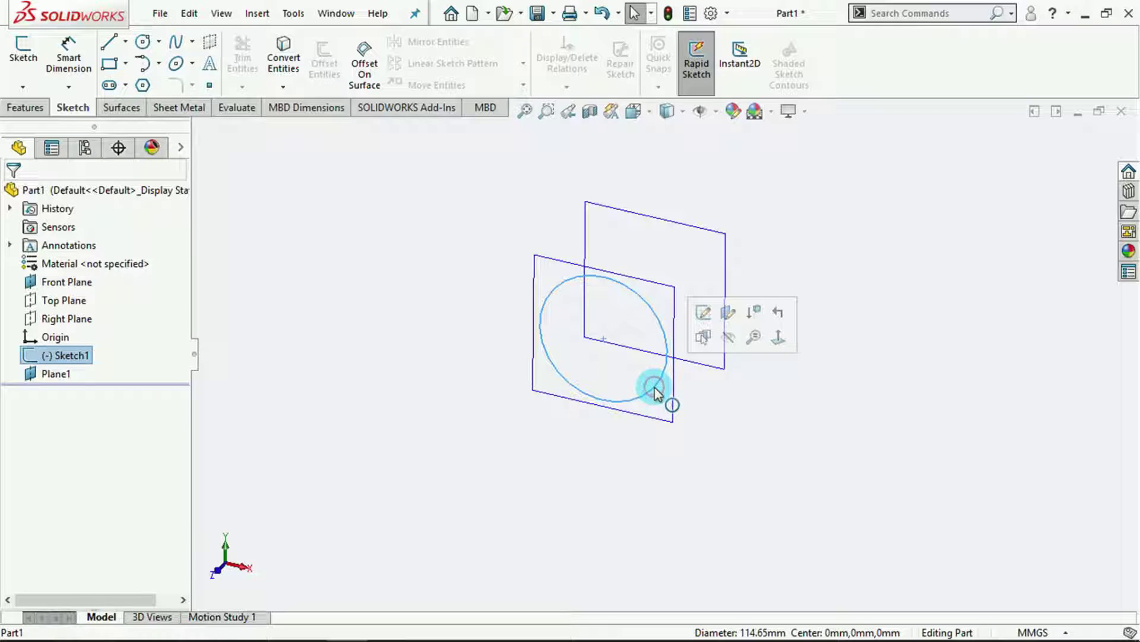
{"action": "left_click", "coordinate": [285, 385]}
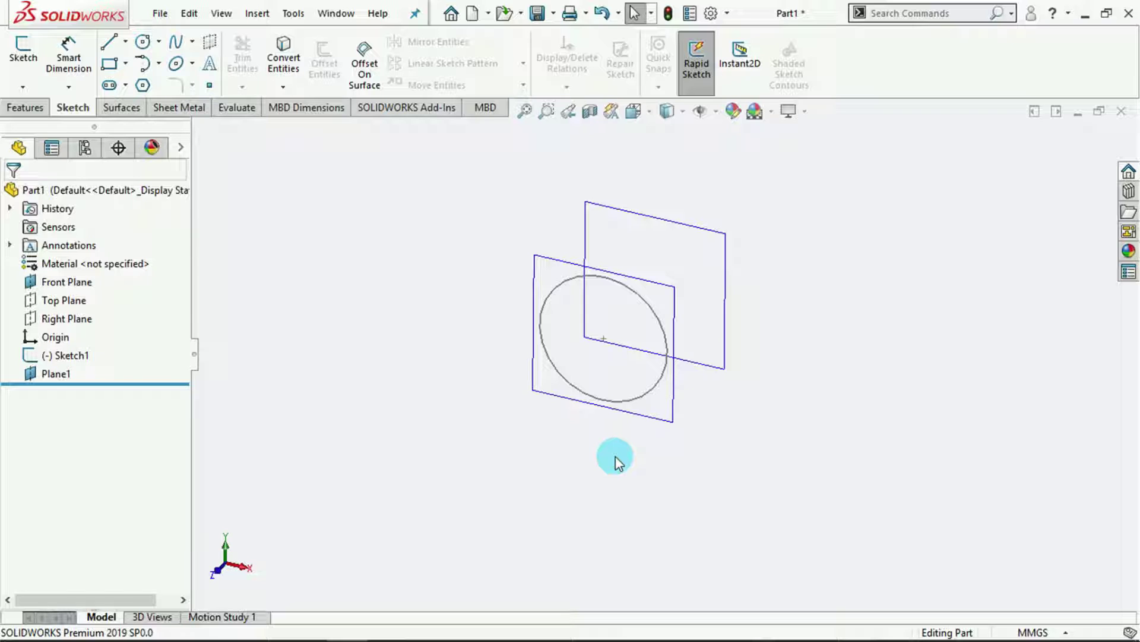
Step: Show Sketch1's parent links to Front Plane and Origin, then bring up its tree commands
{"action": "right_click", "coordinate": [641, 404]}
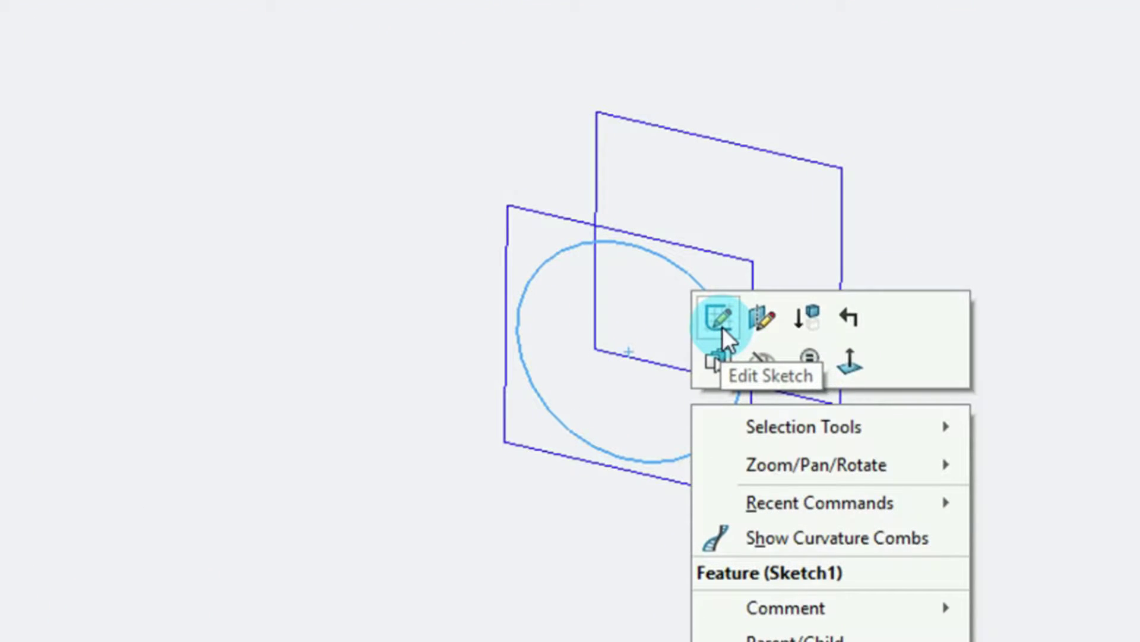
{"action": "left_click", "coordinate": [481, 475]}
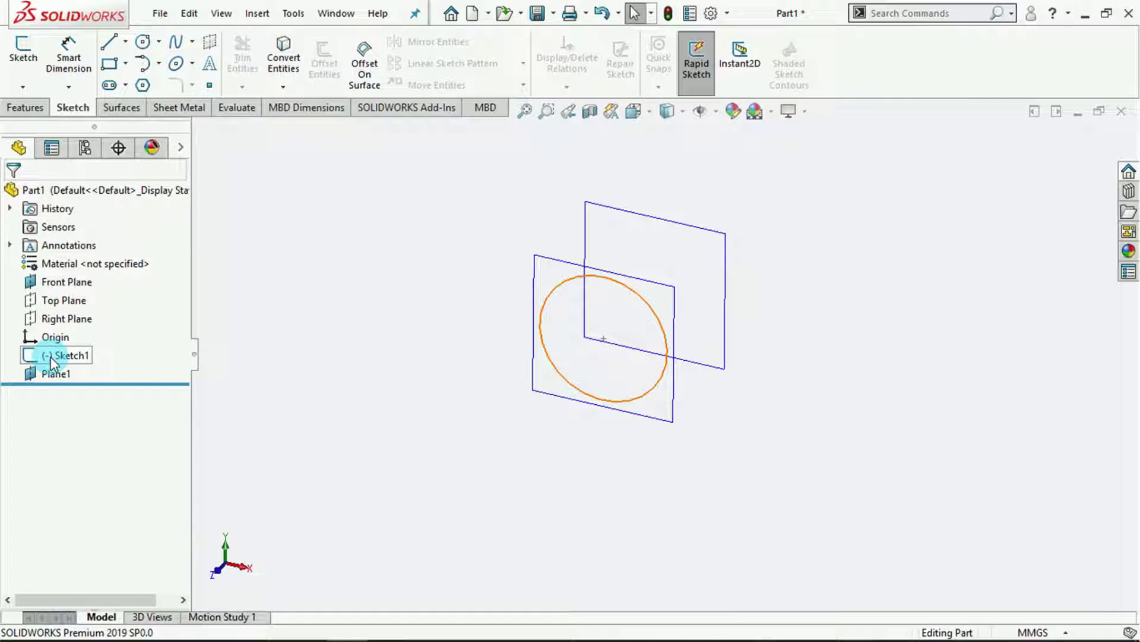
{"action": "right_click", "coordinate": [51, 357]}
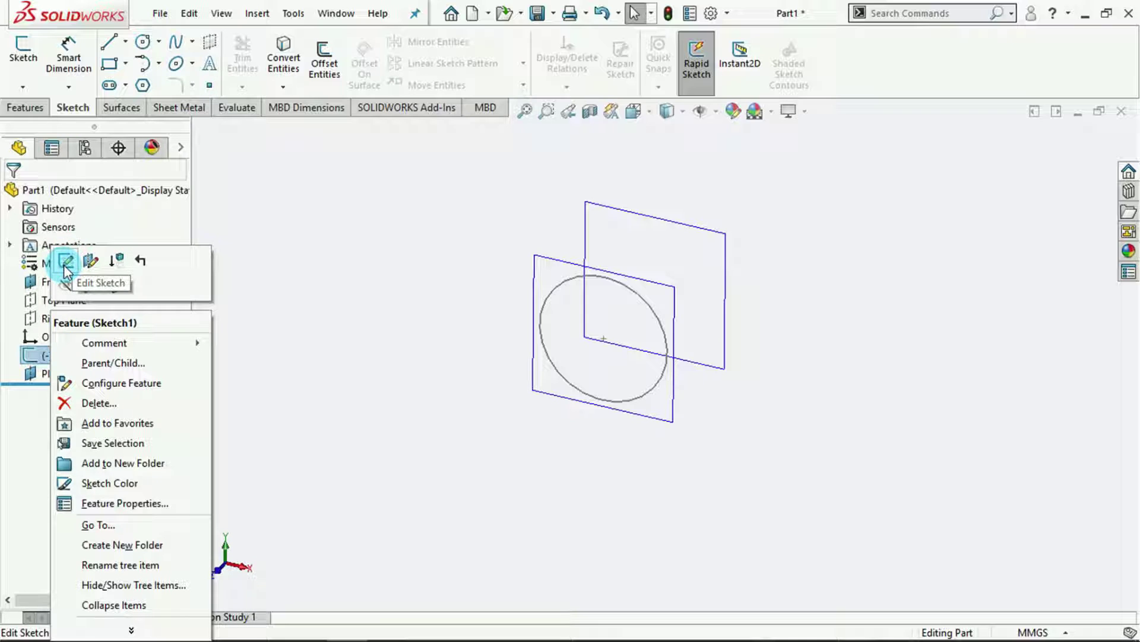
{"action": "left_click", "coordinate": [33, 354]}
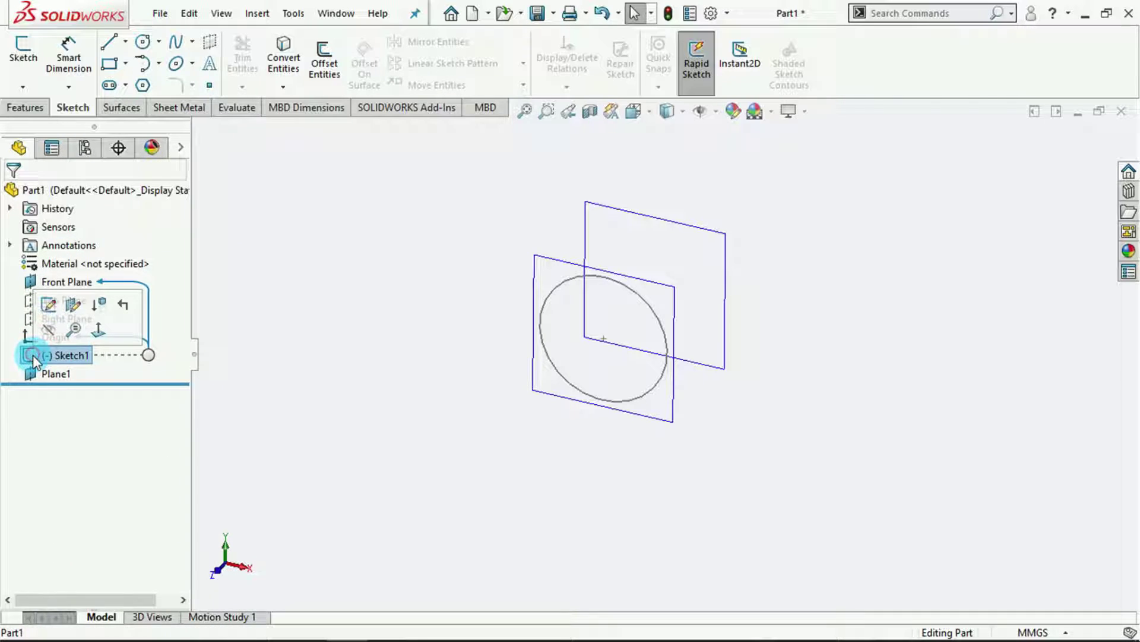
{"action": "left_click", "coordinate": [75, 429]}
{"action": "left_click", "coordinate": [74, 355]}
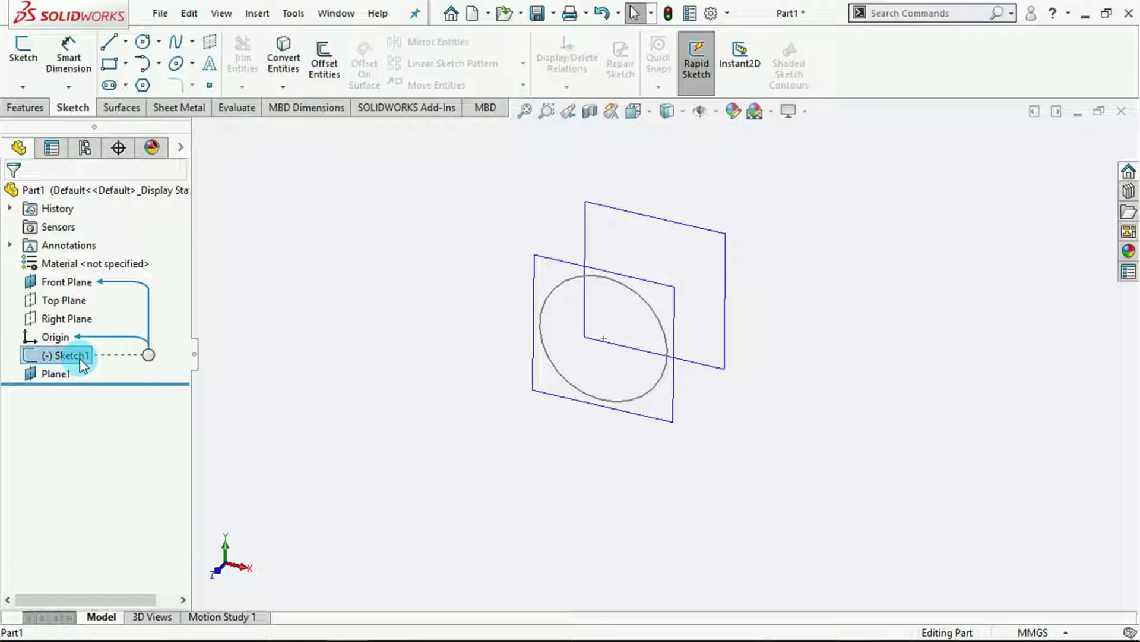
{"action": "right_click", "coordinate": [80, 358]}
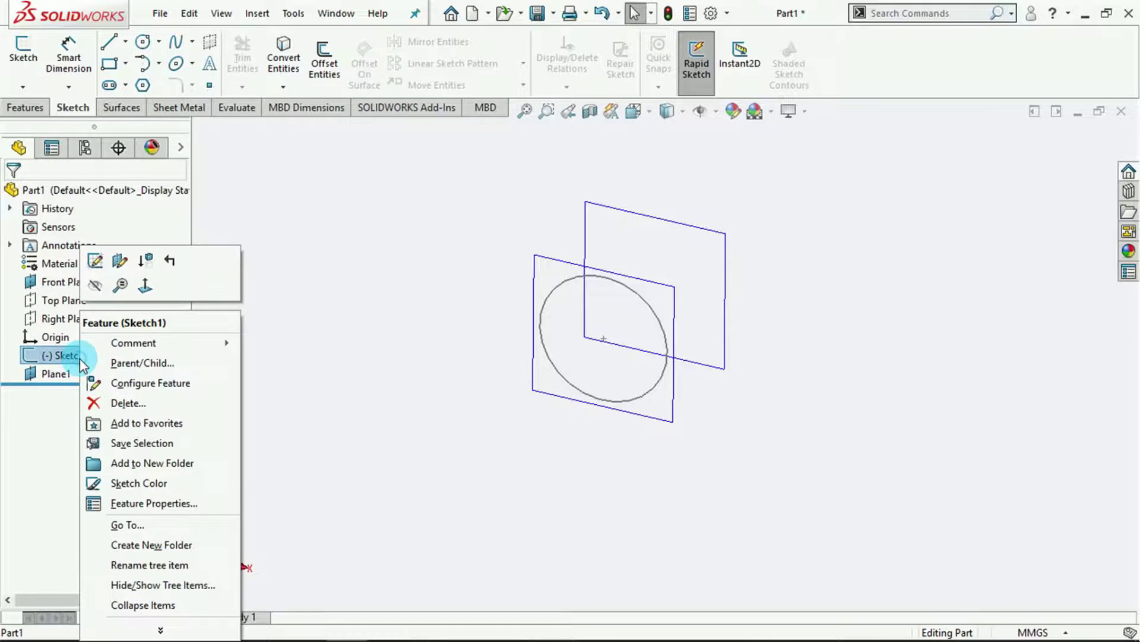
Step: Reopen Sketch1, zoom to fit, and draw a two-line V notch into the circle's top edge
{"action": "left_click", "coordinate": [95, 261]}
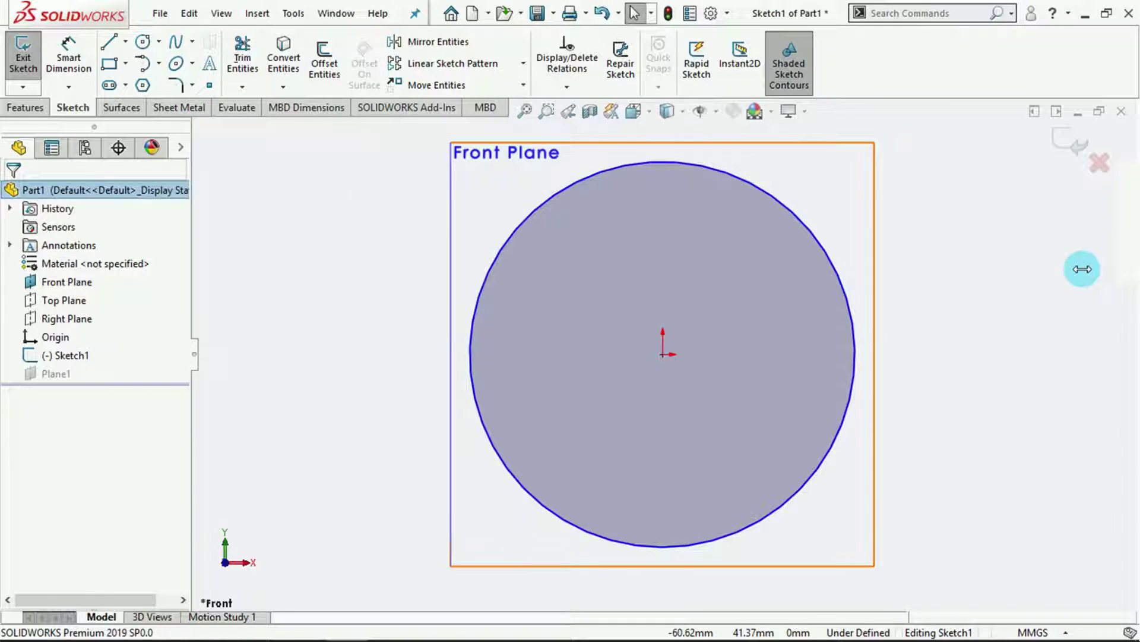
{"action": "key", "text": "f"}
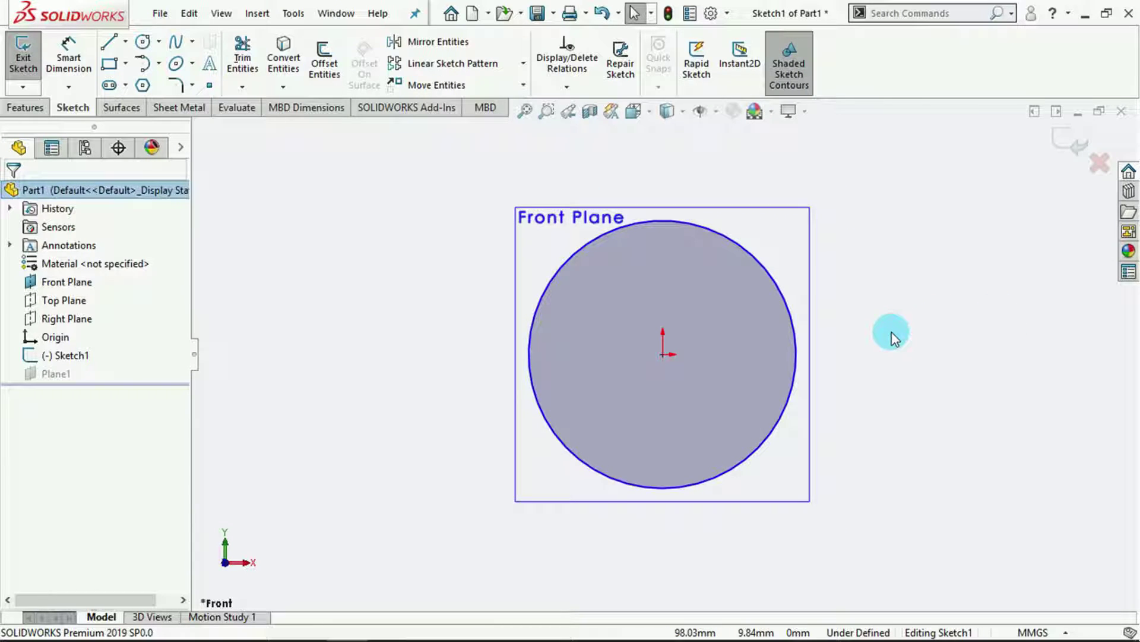
{"action": "left_click", "coordinate": [110, 45]}
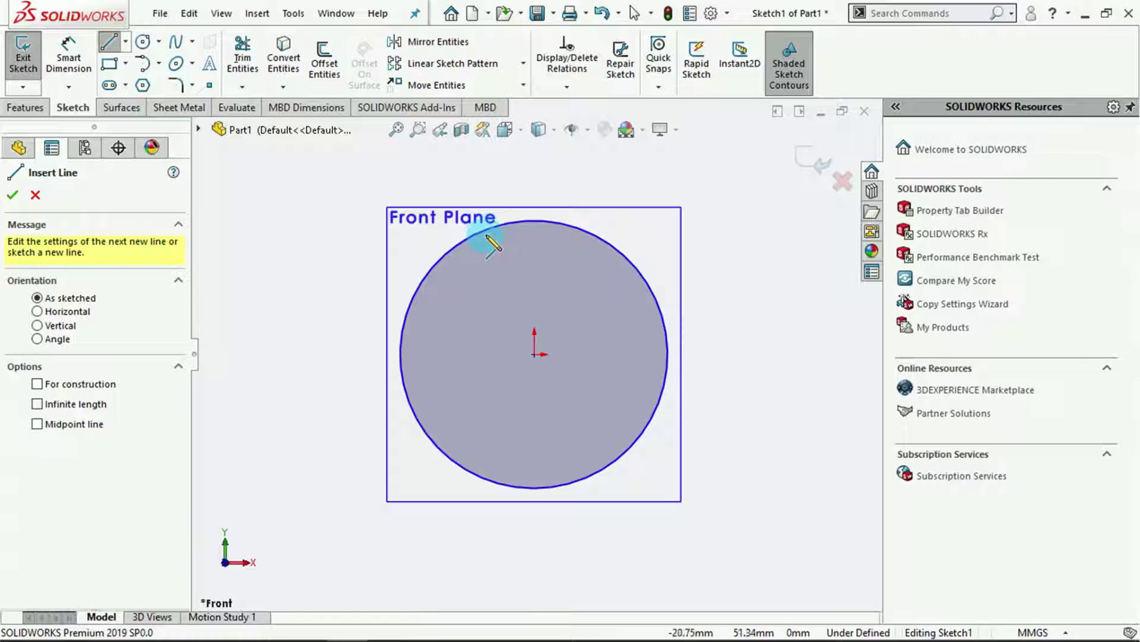
{"action": "left_click", "coordinate": [492, 228]}
{"action": "left_click", "coordinate": [525, 293]}
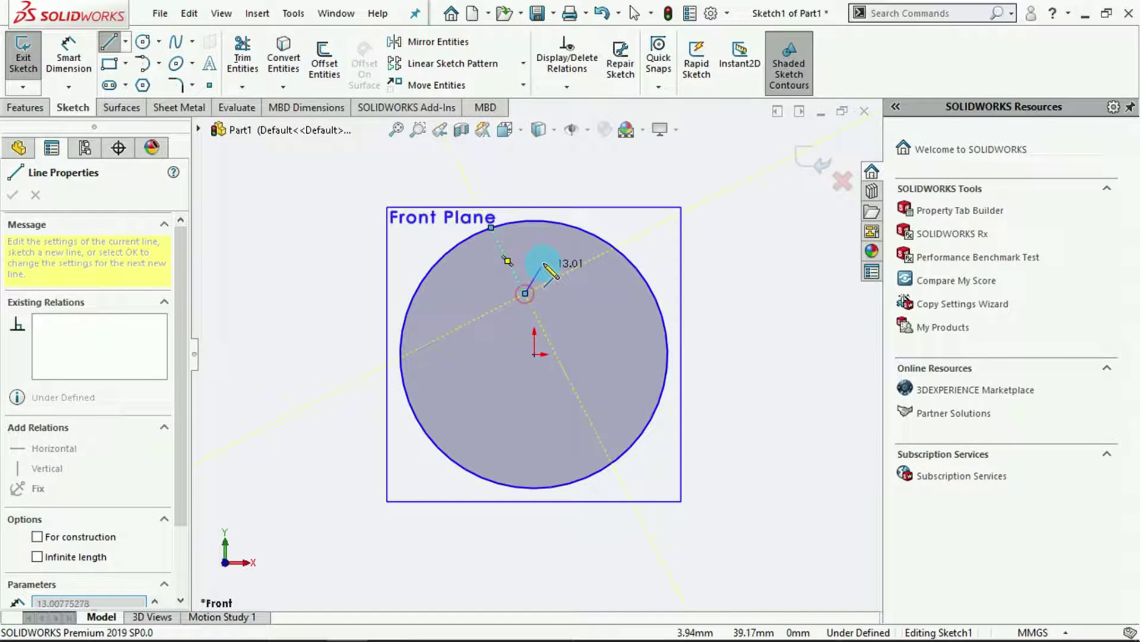
{"action": "left_click", "coordinate": [562, 223]}
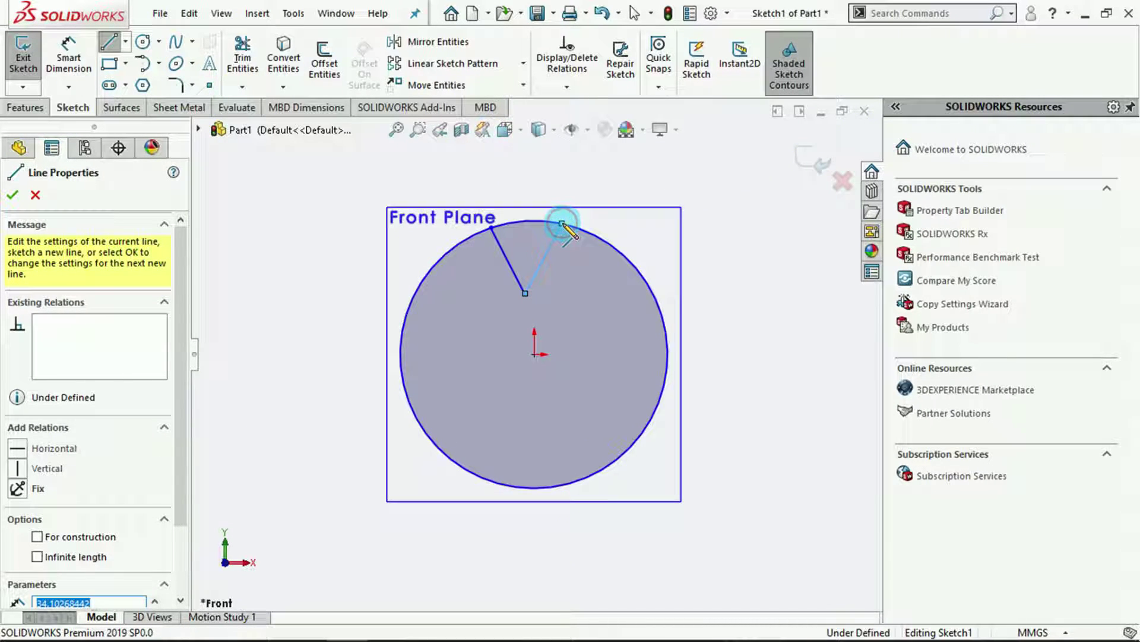
Step: Draw the three-line tab past the circle's upper-right edge and end the line chain
{"action": "left_click", "coordinate": [712, 179]}
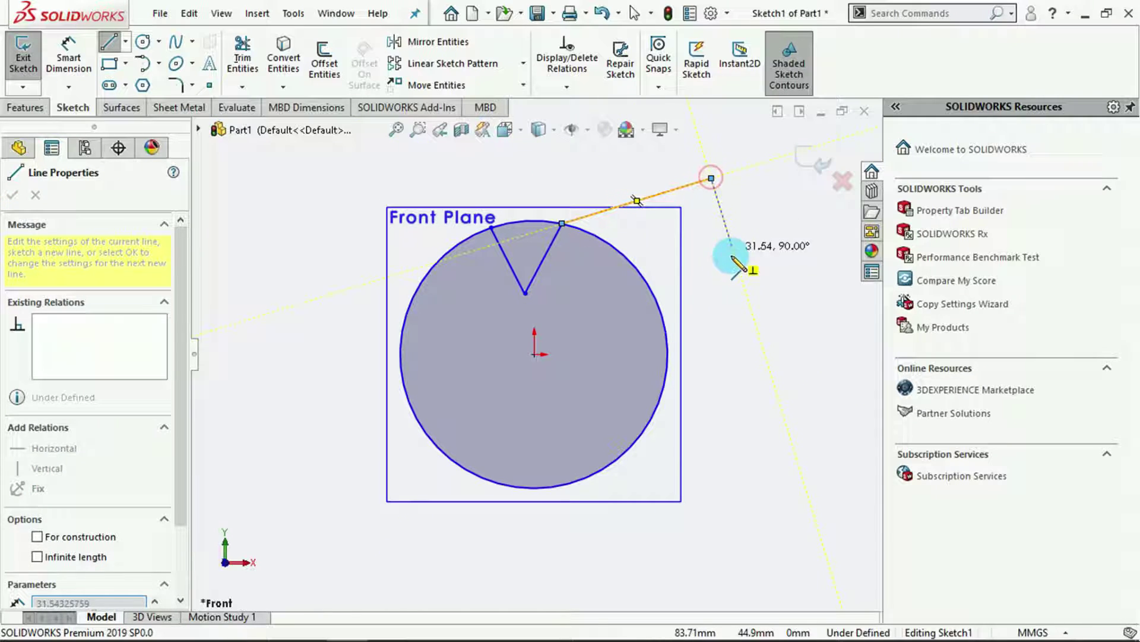
{"action": "left_click", "coordinate": [738, 268]}
{"action": "left_click", "coordinate": [611, 321]}
{"action": "right_click", "coordinate": [612, 324]}
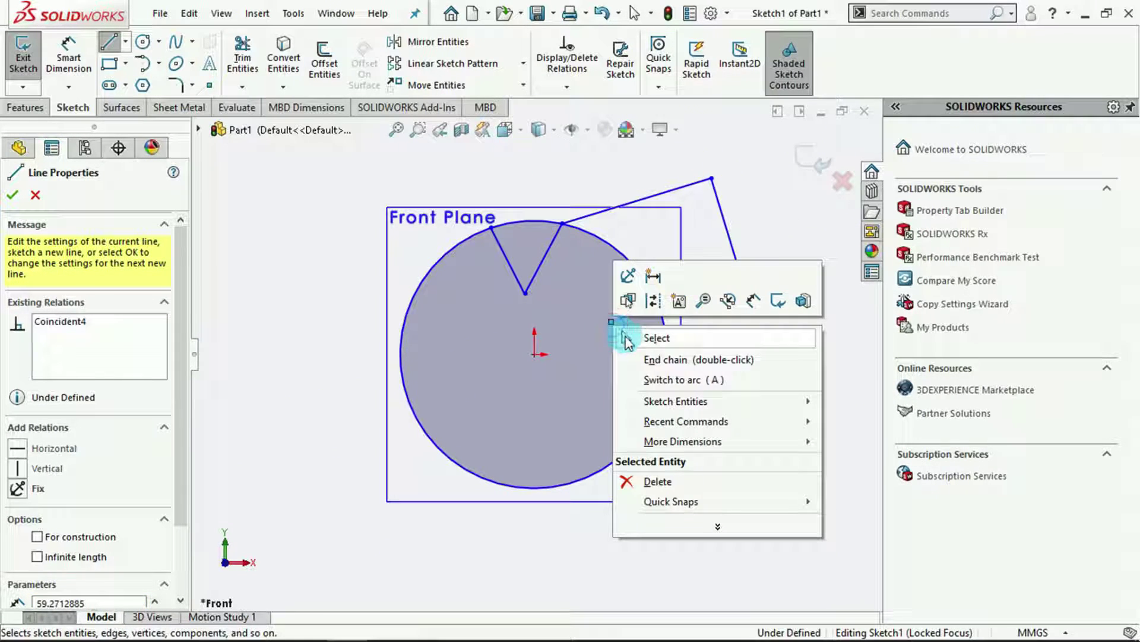
{"action": "left_click", "coordinate": [629, 340]}
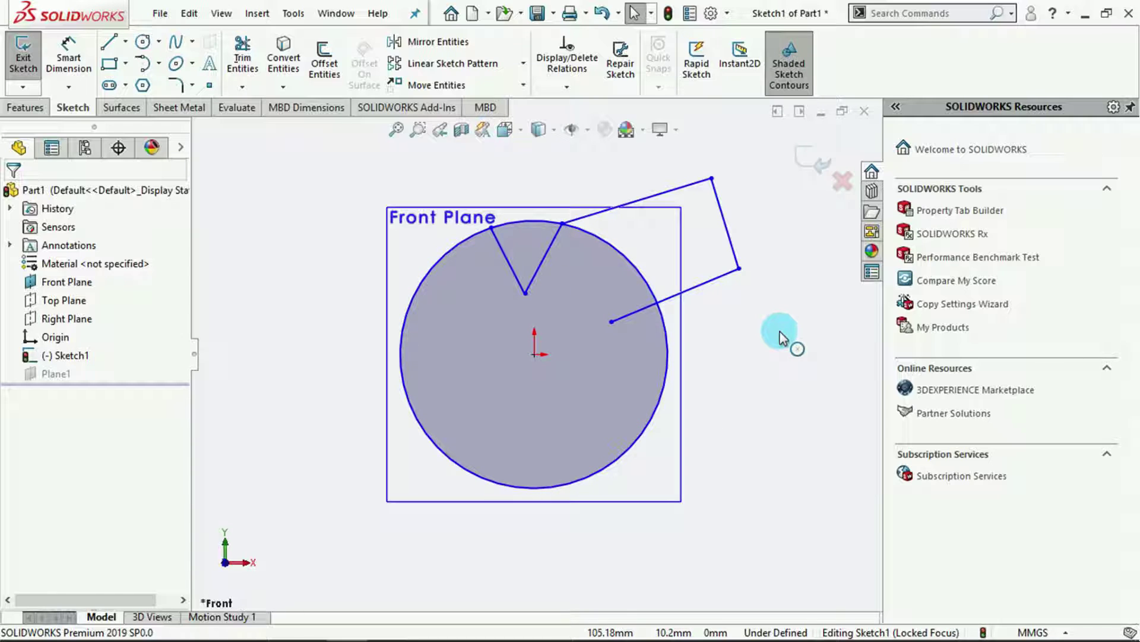
Step: Trim away the inner line stub, the arc under the tab, and both V lines
{"action": "left_click", "coordinate": [243, 54]}
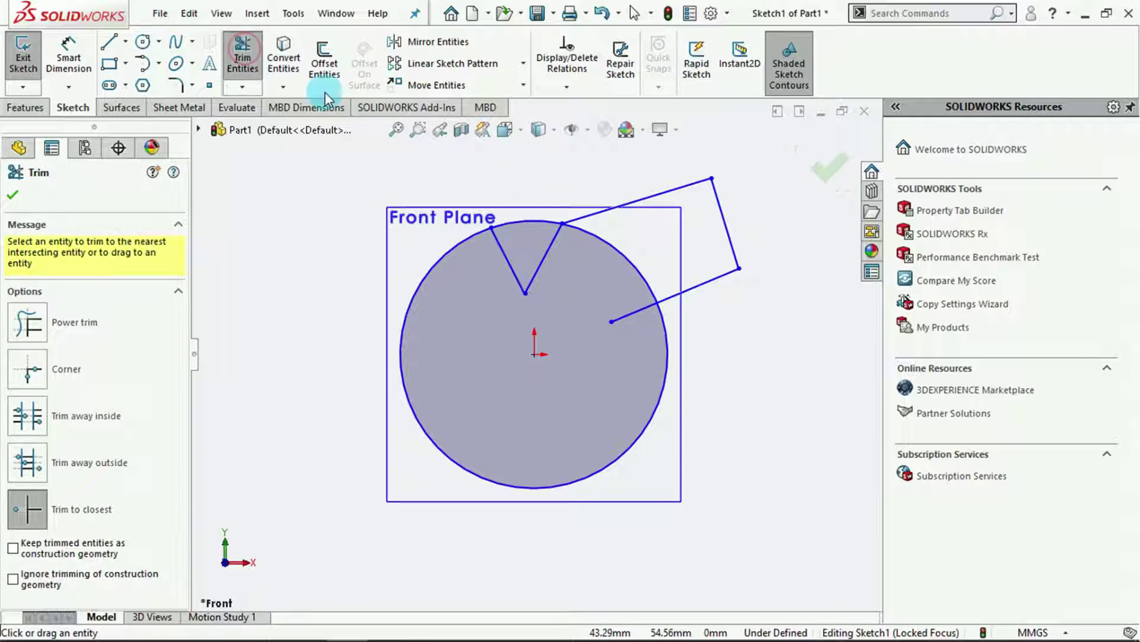
{"action": "left_click", "coordinate": [627, 312]}
{"action": "left_click", "coordinate": [636, 265]}
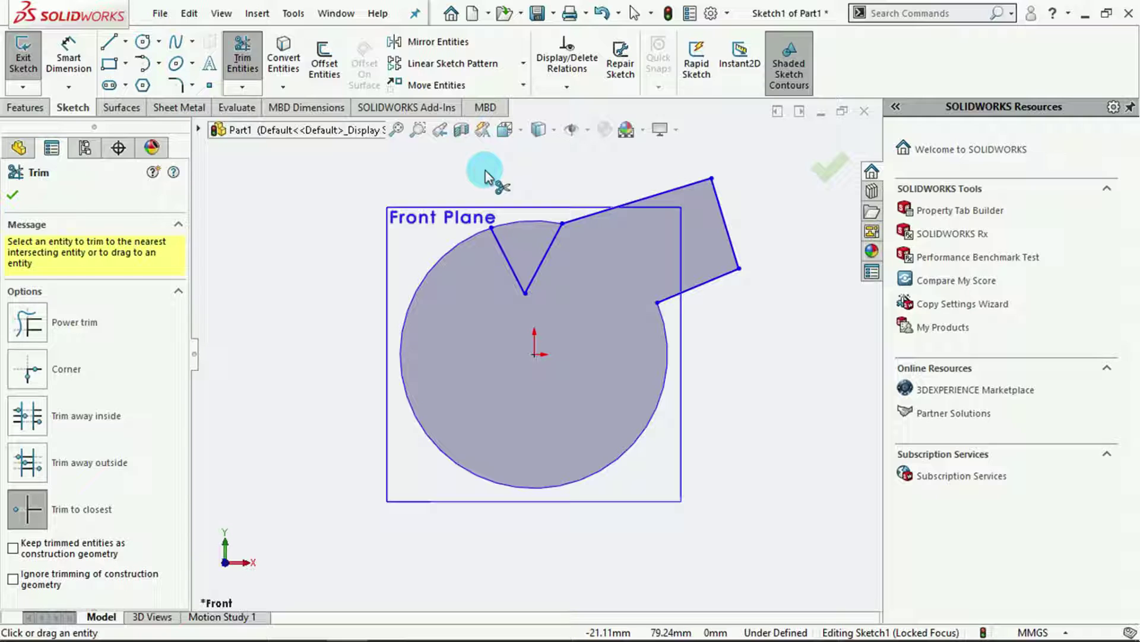
{"action": "left_click", "coordinate": [540, 264]}
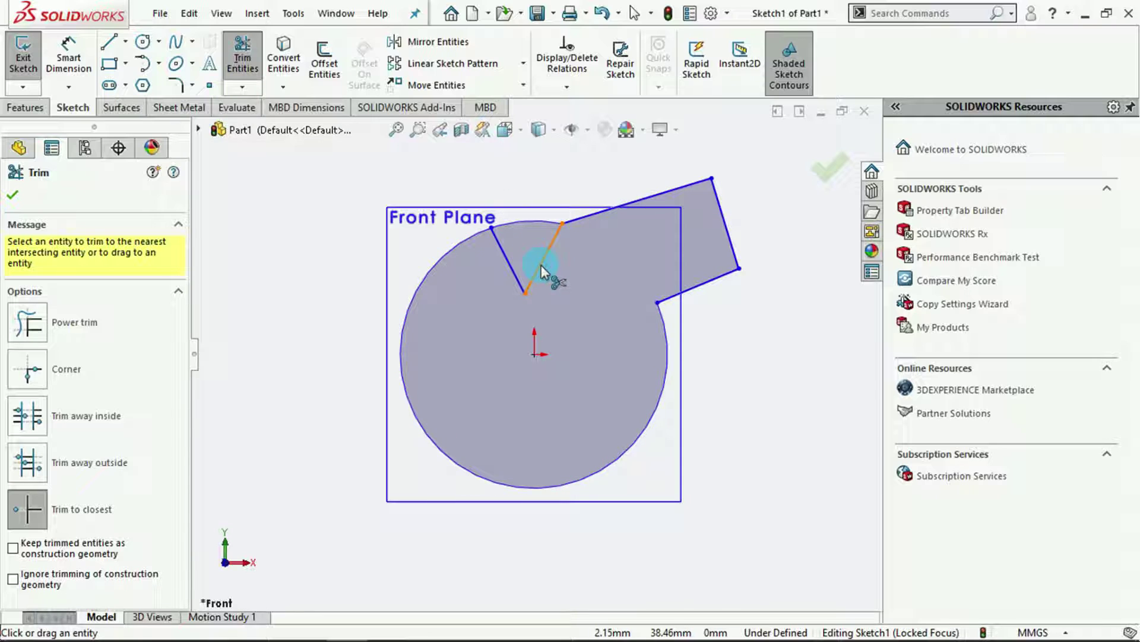
{"action": "left_click", "coordinate": [512, 272]}
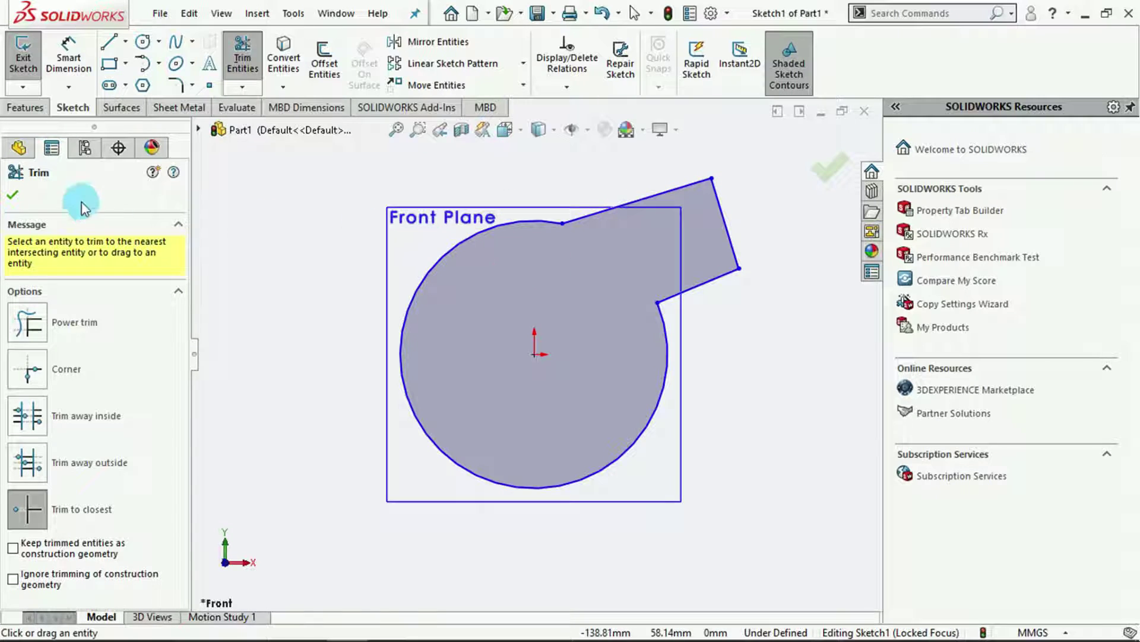
{"action": "left_click", "coordinate": [11, 194]}
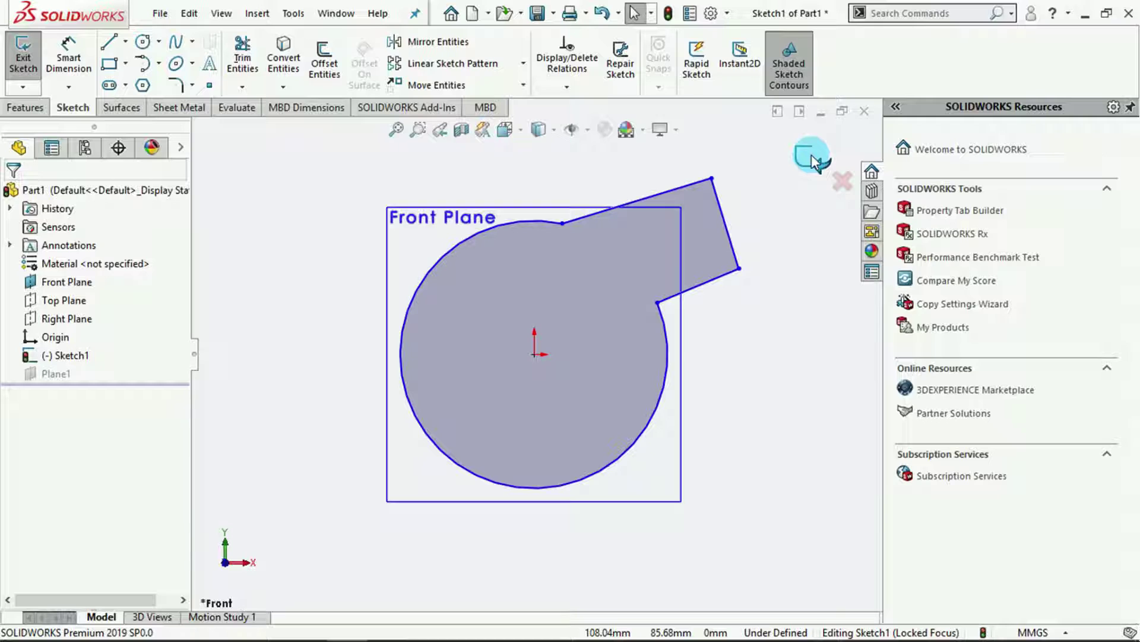
Step: Exit Sketch1, choosing to keep the edits rather than discard them
{"action": "left_click", "coordinate": [842, 182]}
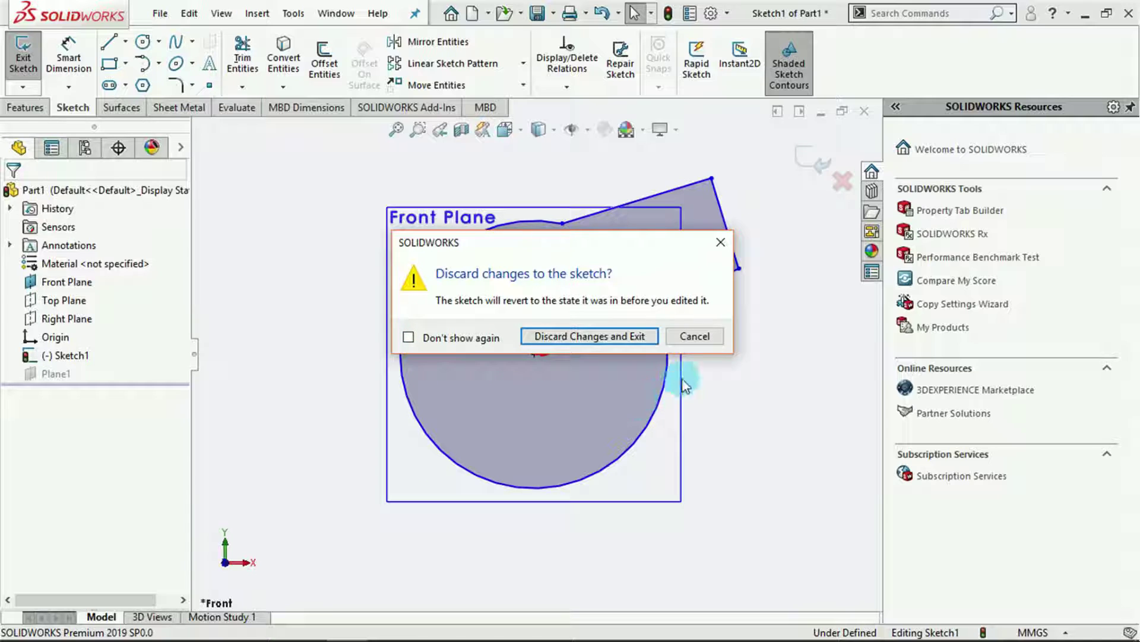
{"action": "left_click", "coordinate": [695, 336]}
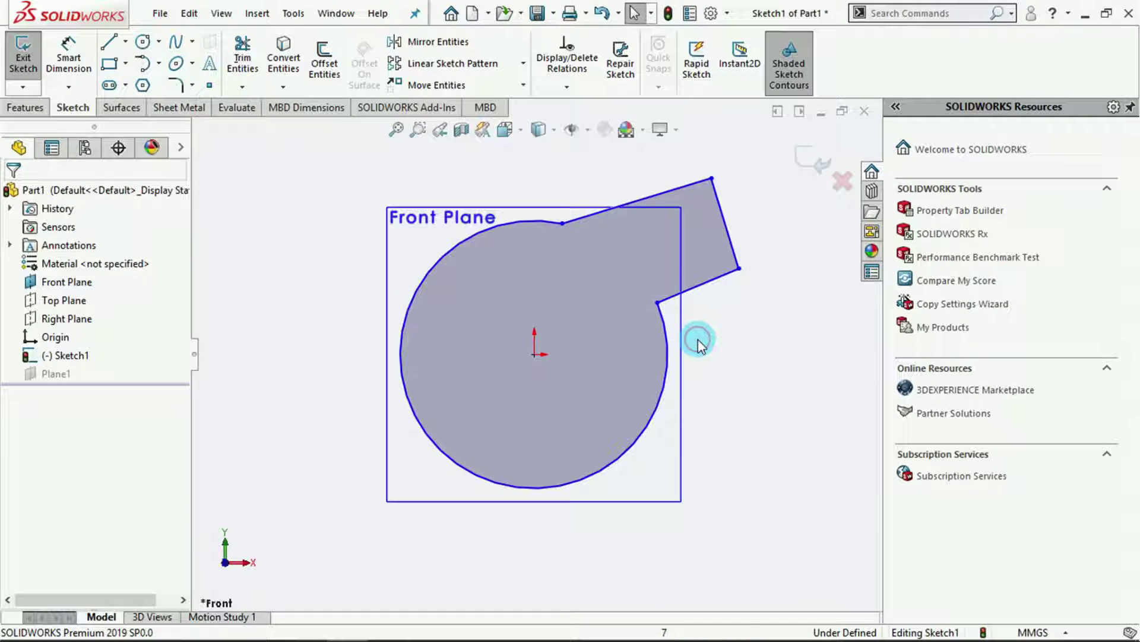
{"action": "left_click", "coordinate": [813, 166]}
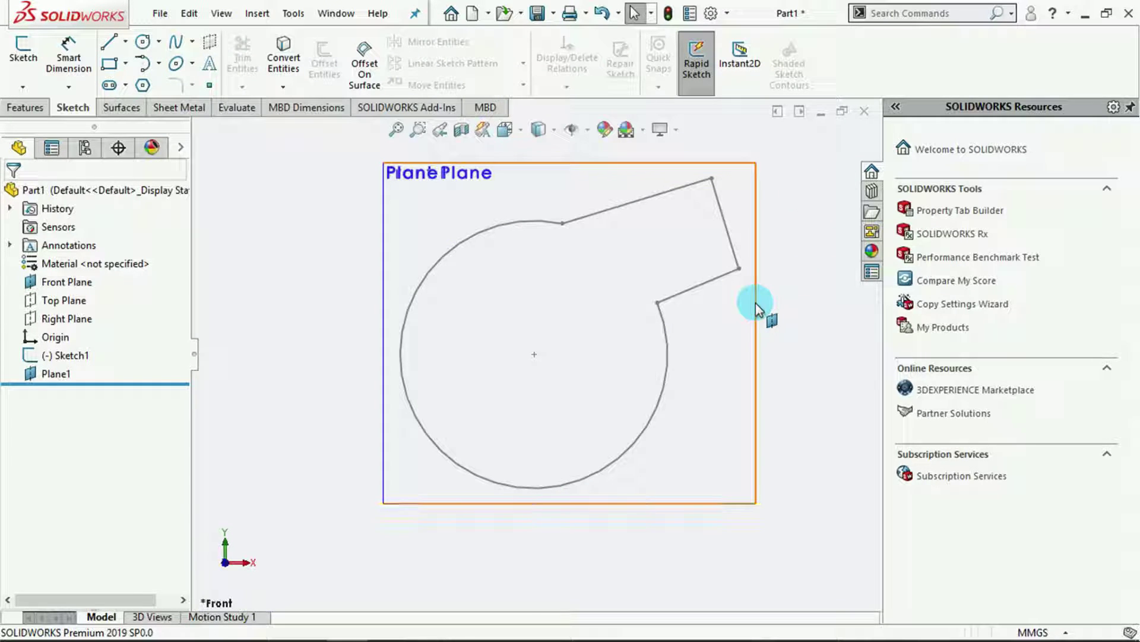
Step: Zoom out, tilt the view into 3-D, and inspect Sketch1 and Front Plane references
{"action": "key", "text": "z"}
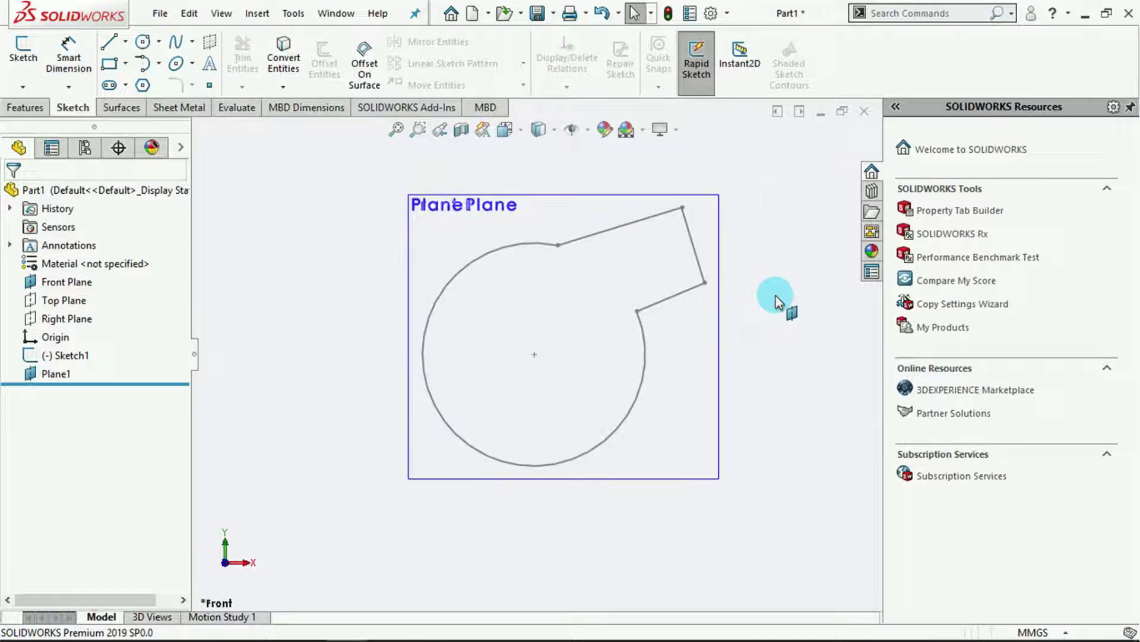
{"action": "left_click", "coordinate": [47, 357]}
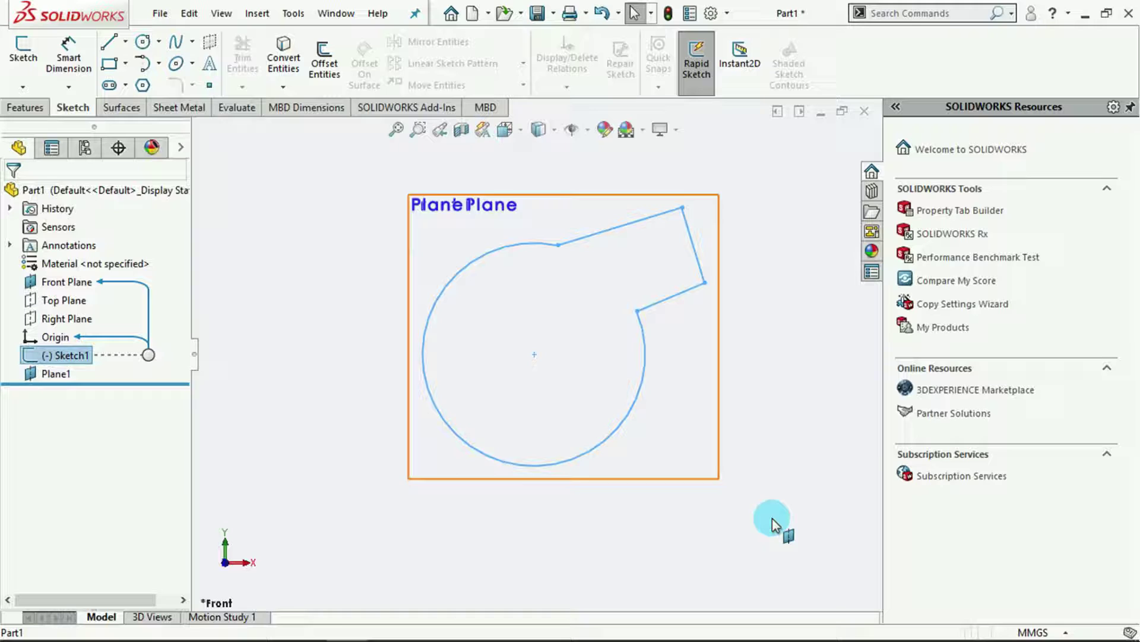
{"action": "key", "text": "z"}
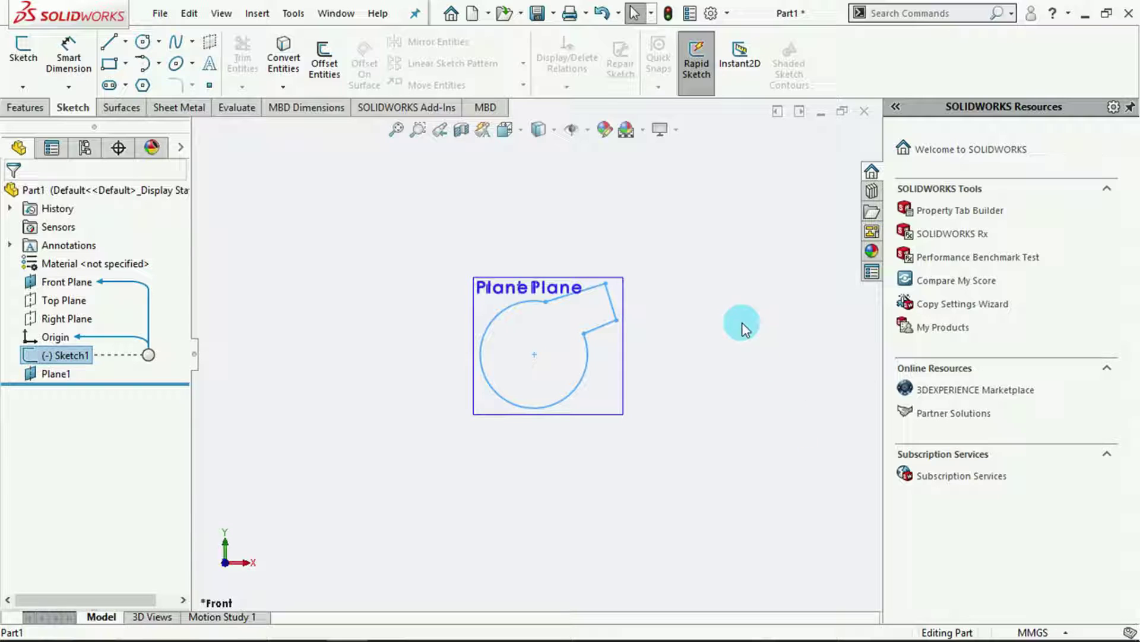
{"action": "middle_click_drag", "start_coordinate": [728, 295], "coordinate": [693, 358]}
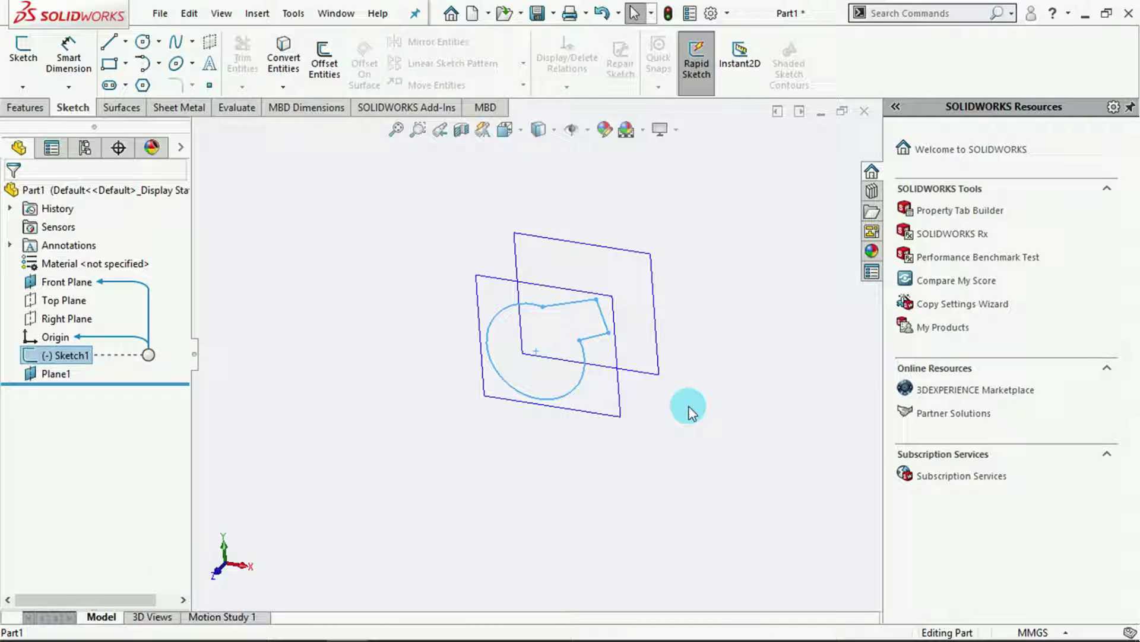
{"action": "left_click", "coordinate": [616, 415]}
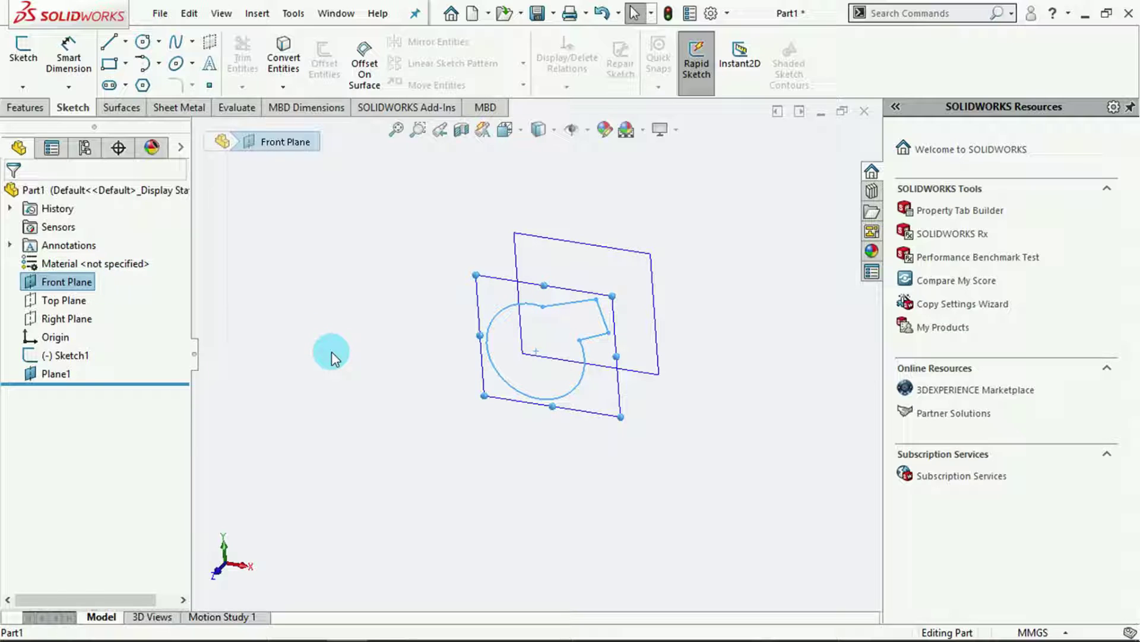
{"action": "mouse_move", "coordinate": [57, 377]}
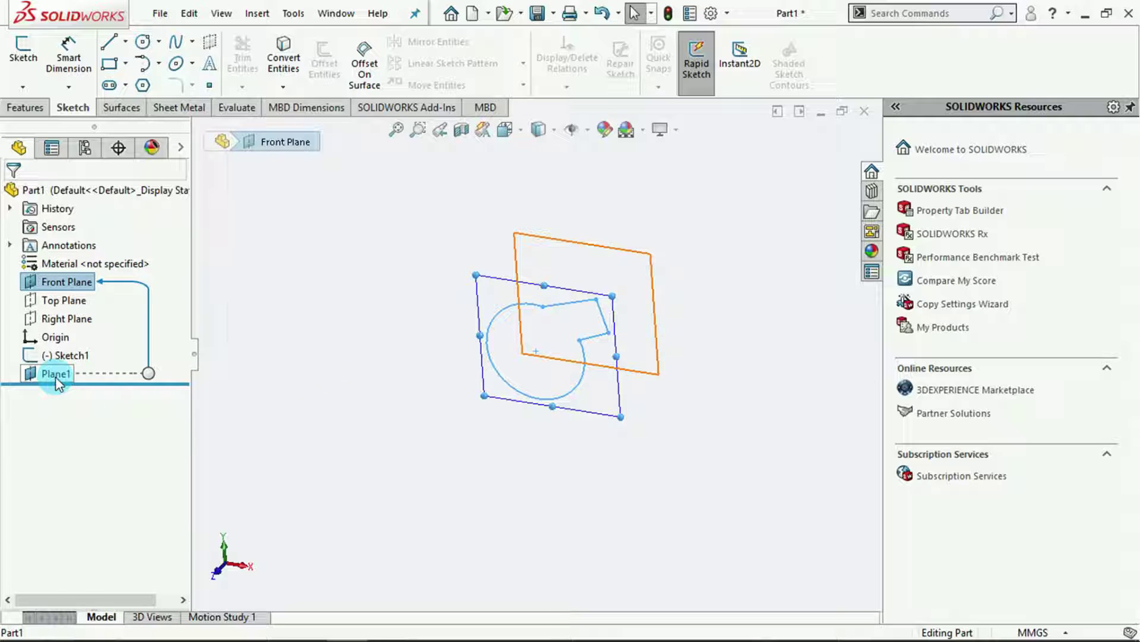
{"action": "left_click", "coordinate": [402, 379]}
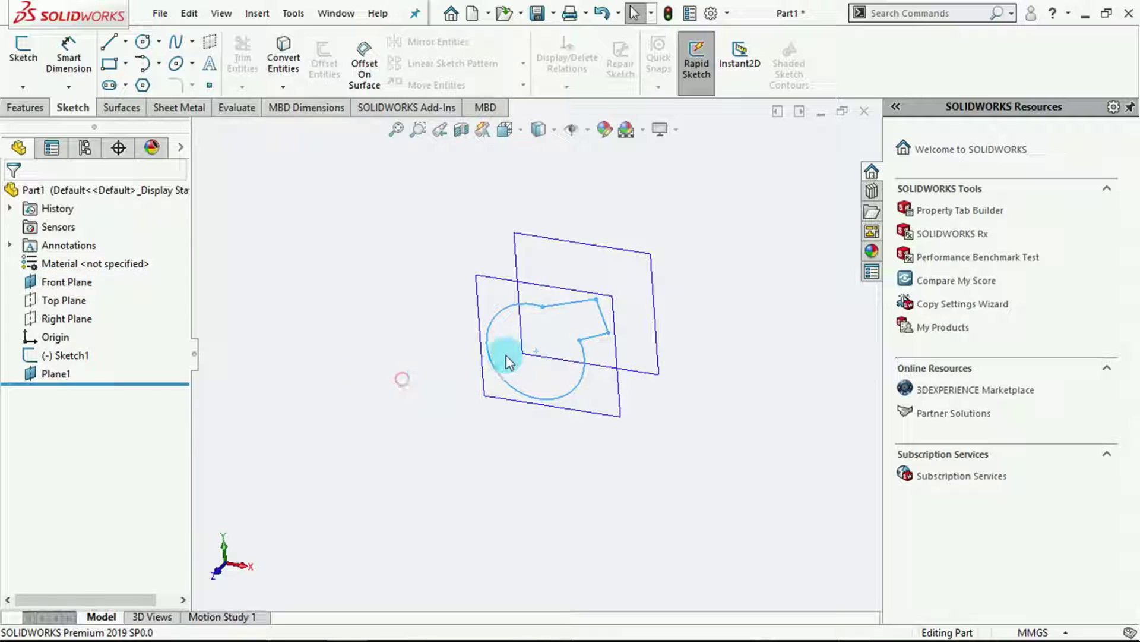
Step: Inspect Plane1 in the view and tree, keeping its name, then orbit to separate both planes
{"action": "left_click", "coordinate": [656, 315]}
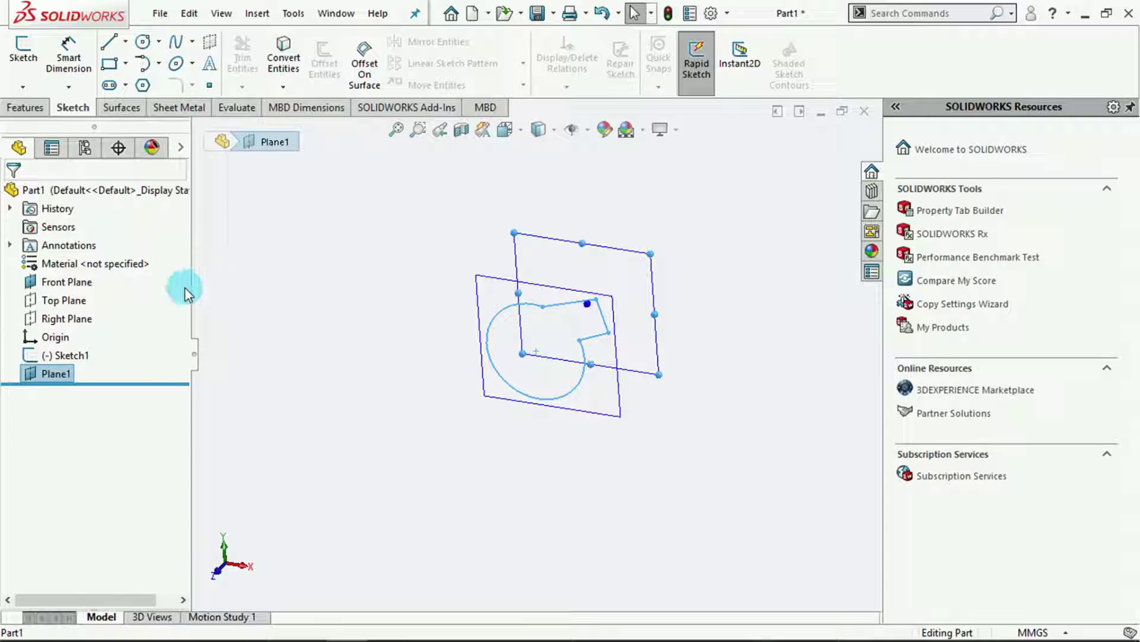
{"action": "mouse_move", "coordinate": [64, 377]}
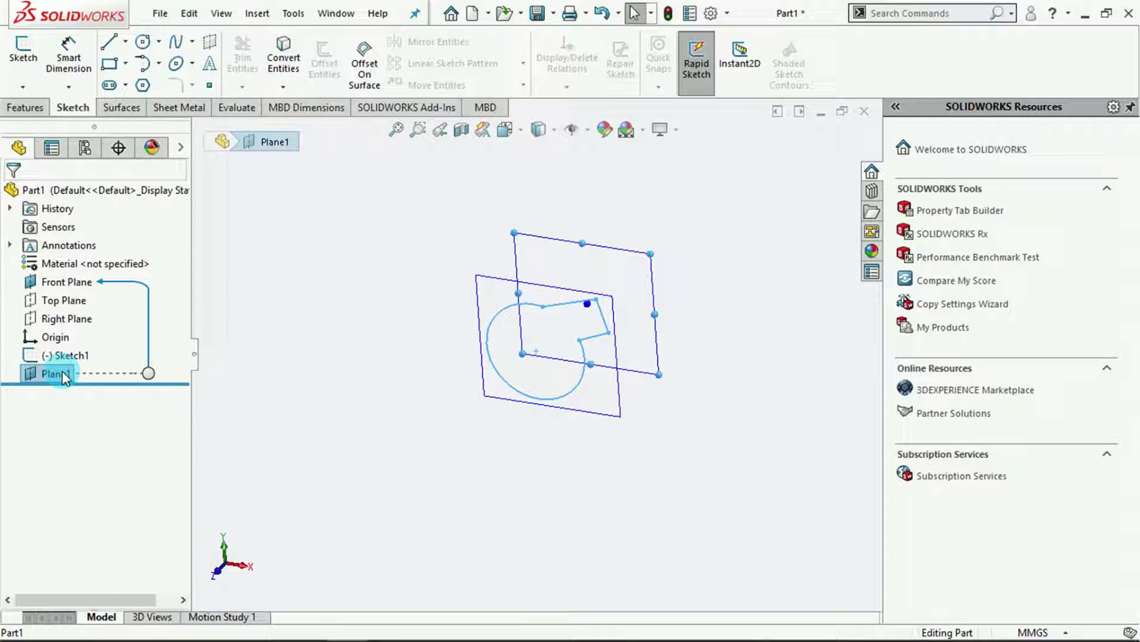
{"action": "left_click", "coordinate": [64, 375]}
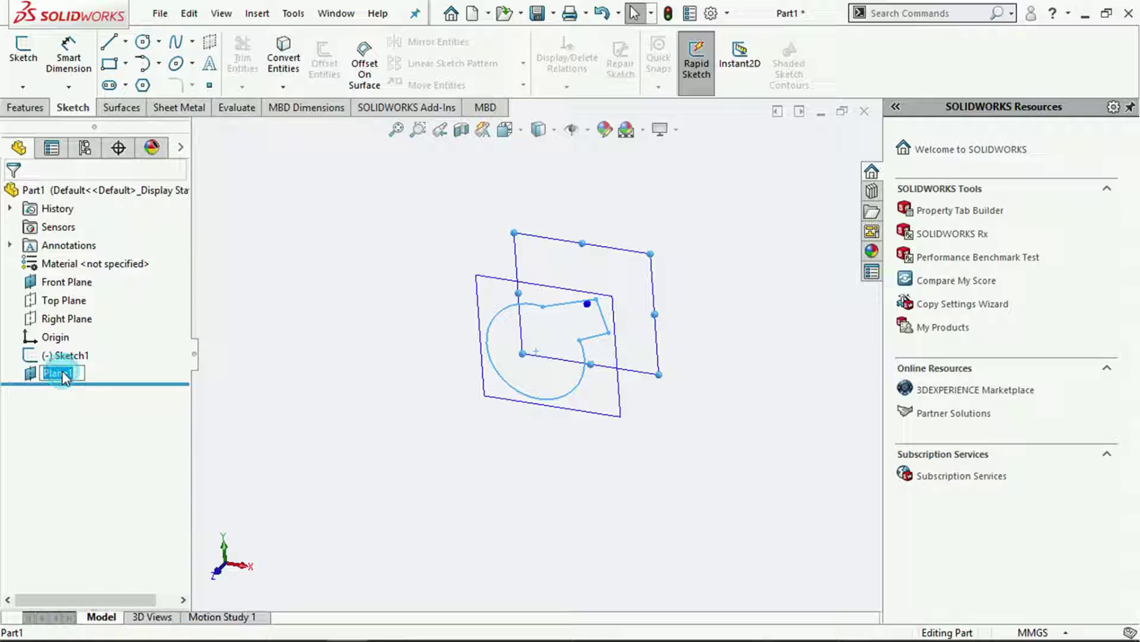
{"action": "left_click", "coordinate": [68, 373]}
{"action": "key", "text": "Return"}
{"action": "mouse_move", "coordinate": [63, 373]}
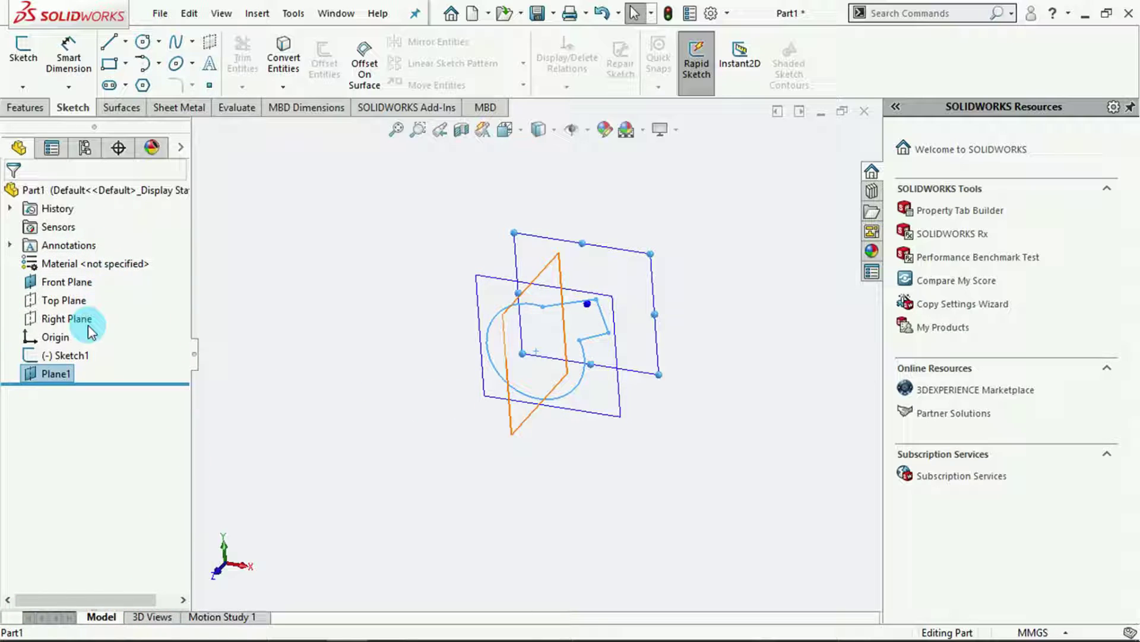
{"action": "right_click", "coordinate": [58, 375]}
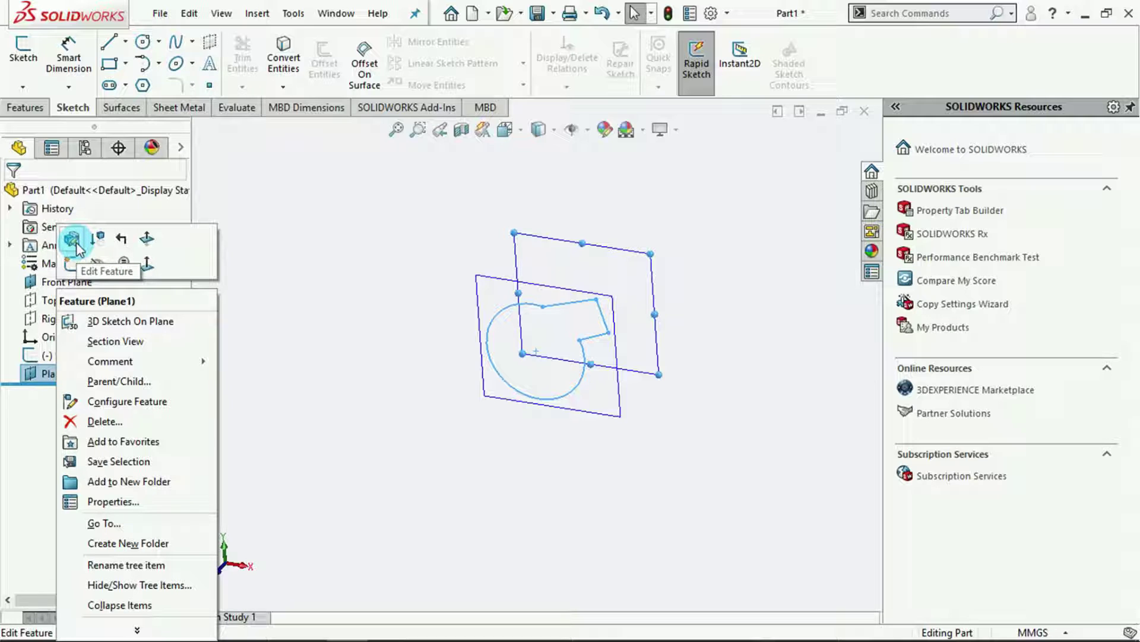
{"action": "left_click", "coordinate": [311, 228]}
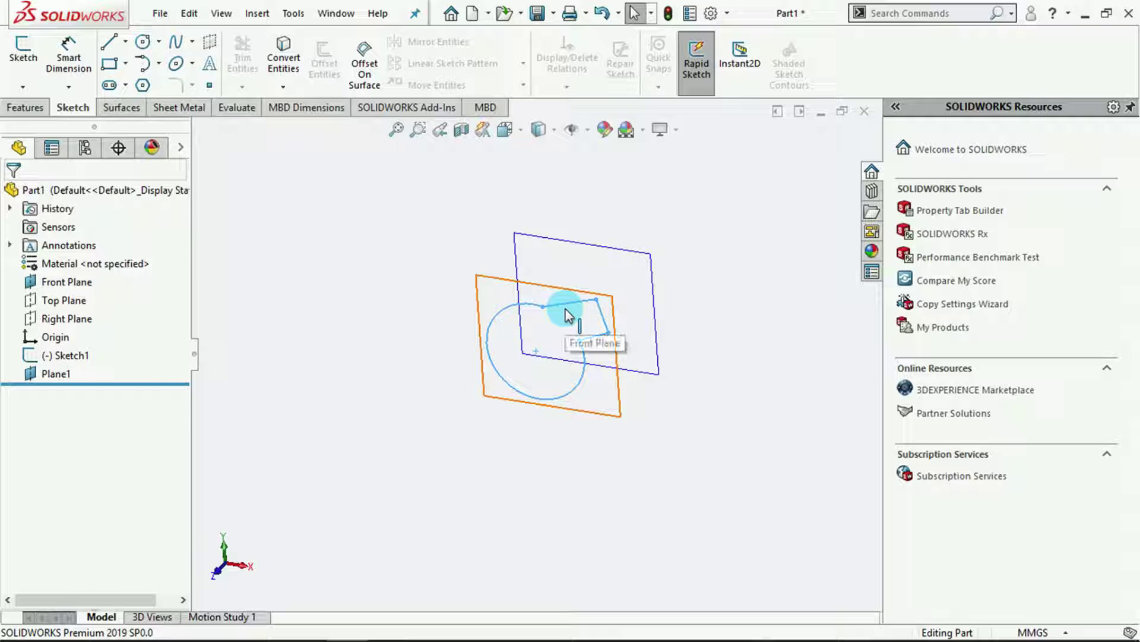
{"action": "mouse_move", "coordinate": [717, 289]}
{"action": "middle_mouse_down"}
{"action": "mouse_move", "coordinate": [748, 337]}
{"action": "mouse_move", "coordinate": [712, 351]}
{"action": "mouse_move", "coordinate": [721, 373]}
{"action": "mouse_move", "coordinate": [739, 362]}
{"action": "mouse_move", "coordinate": [707, 394]}
{"action": "middle_mouse_up"}
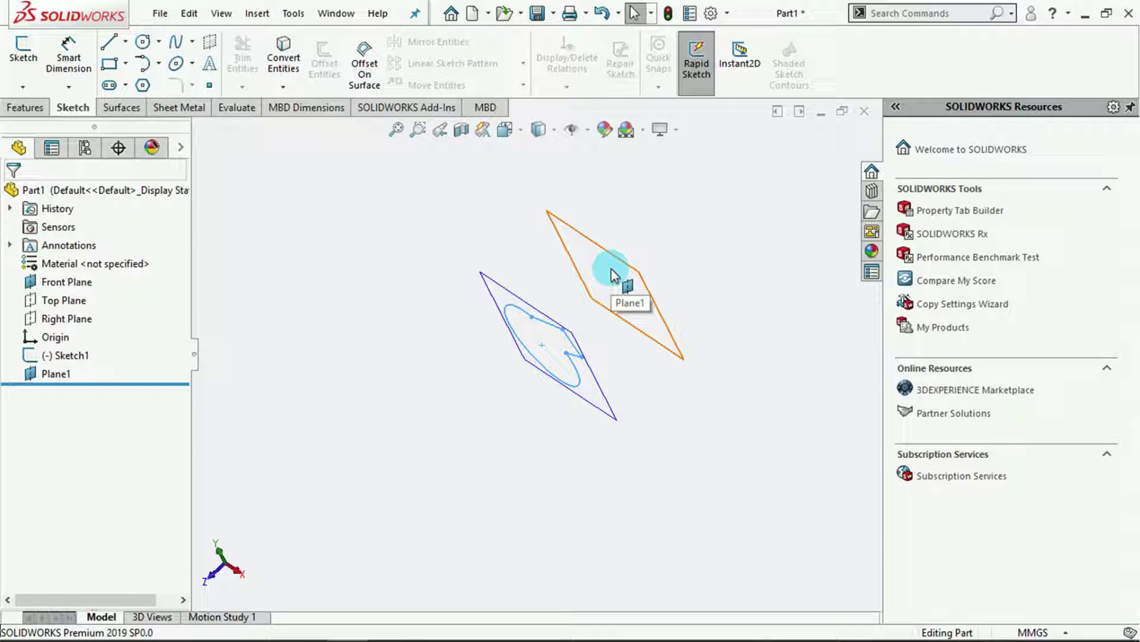
{"action": "mouse_move", "coordinate": [656, 420]}
{"action": "middle_mouse_down"}
{"action": "mouse_move", "coordinate": [670, 387]}
{"action": "mouse_move", "coordinate": [699, 437]}
{"action": "middle_mouse_up"}
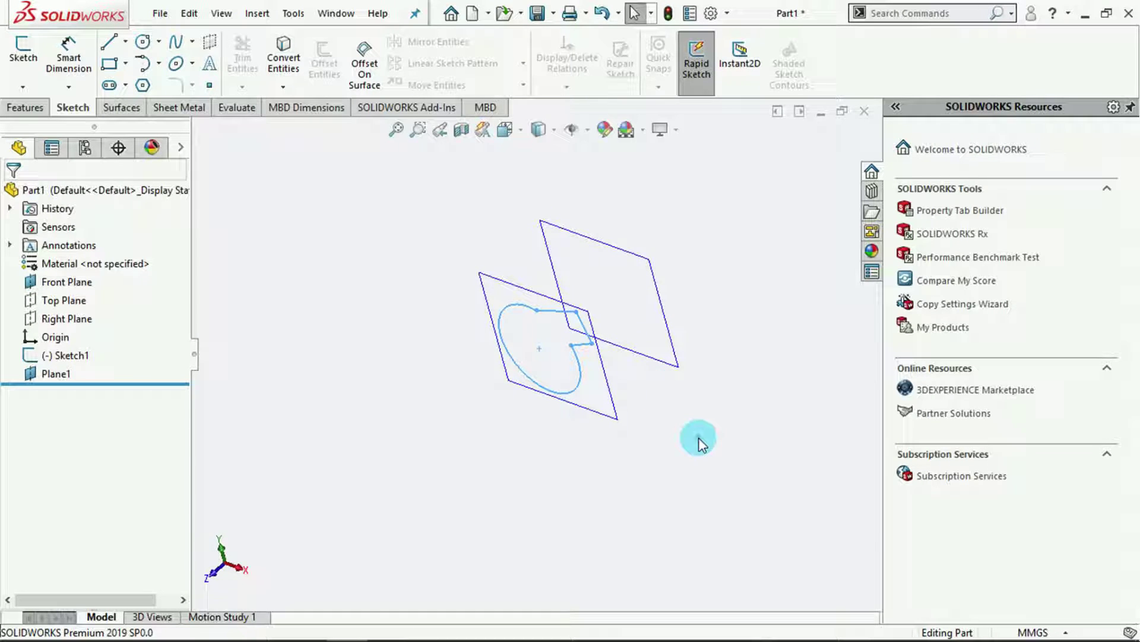
Step: Open Edit Sketch Plane for Sketch1 and clear Front Plane from the Sketch Plane/Face box
{"action": "right_click", "coordinate": [584, 383]}
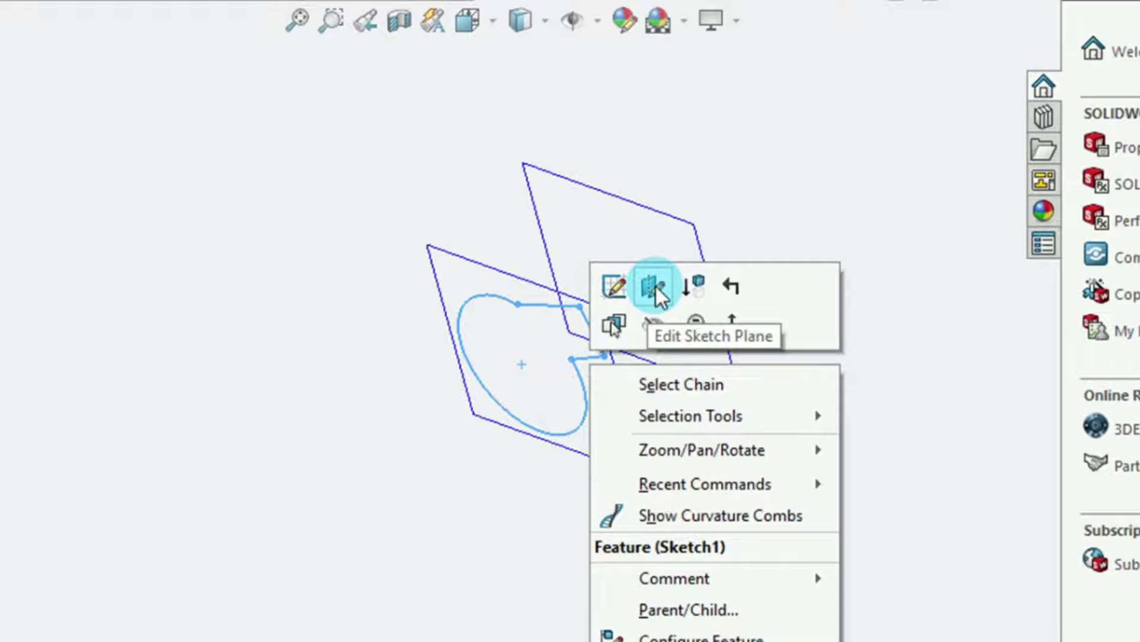
{"action": "left_click", "coordinate": [657, 287]}
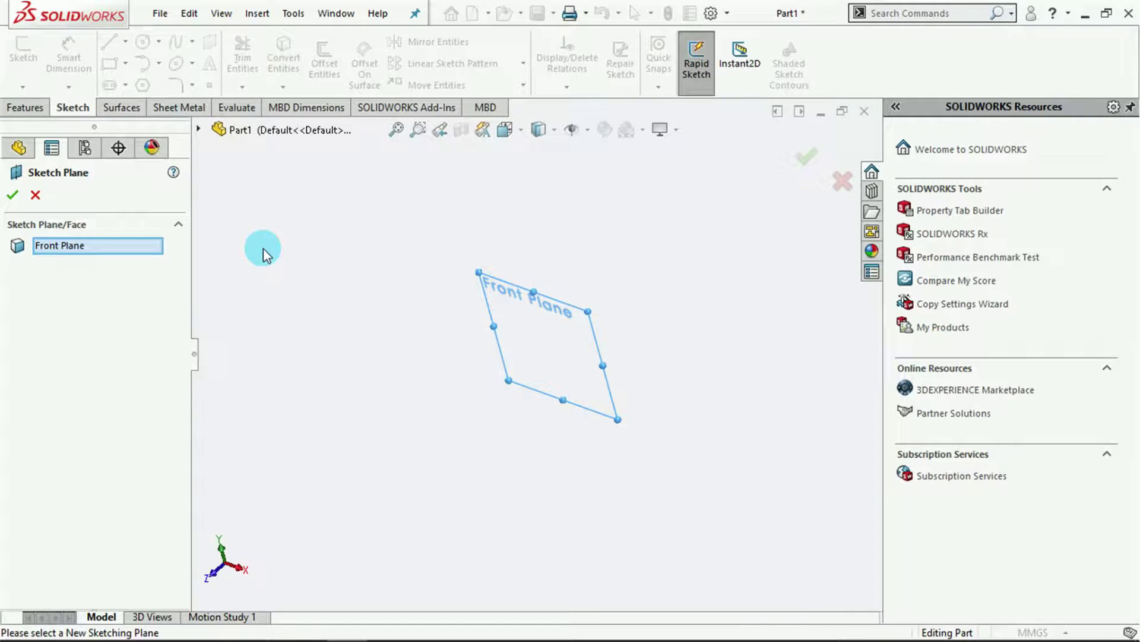
{"action": "left_click", "coordinate": [122, 250]}
{"action": "right_click", "coordinate": [122, 249]}
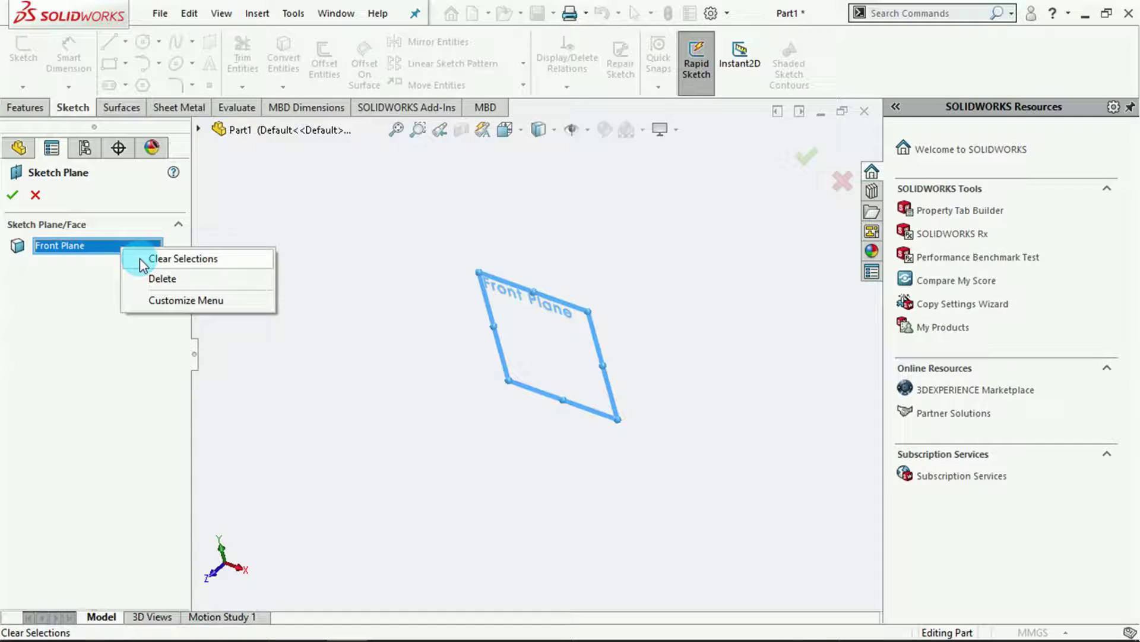
{"action": "left_click", "coordinate": [119, 303]}
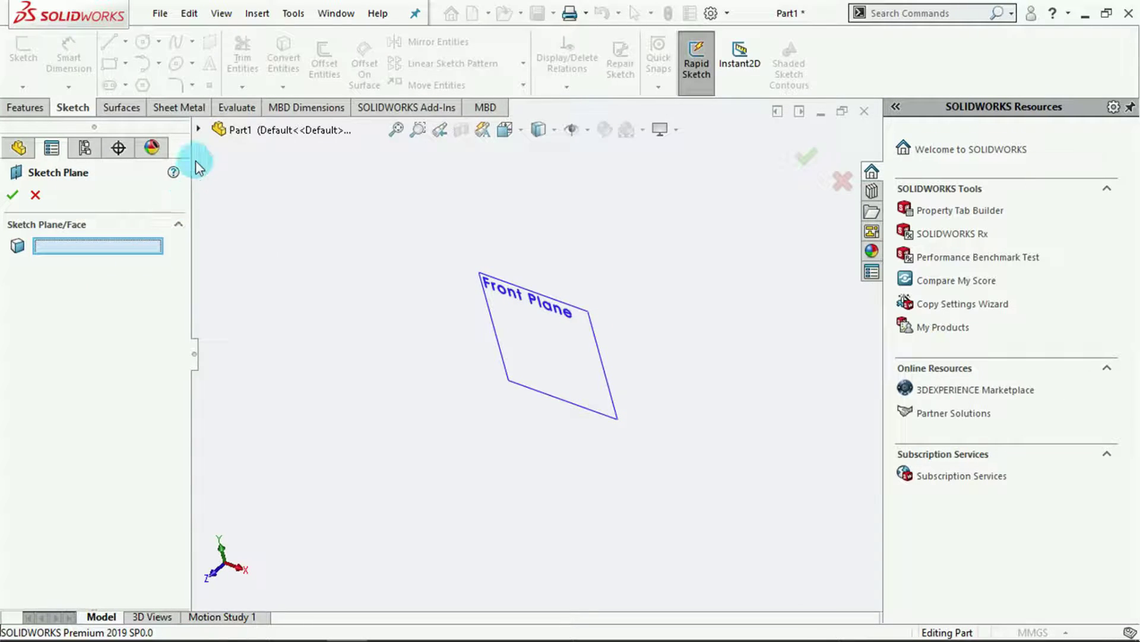
{"action": "left_click", "coordinate": [199, 129]}
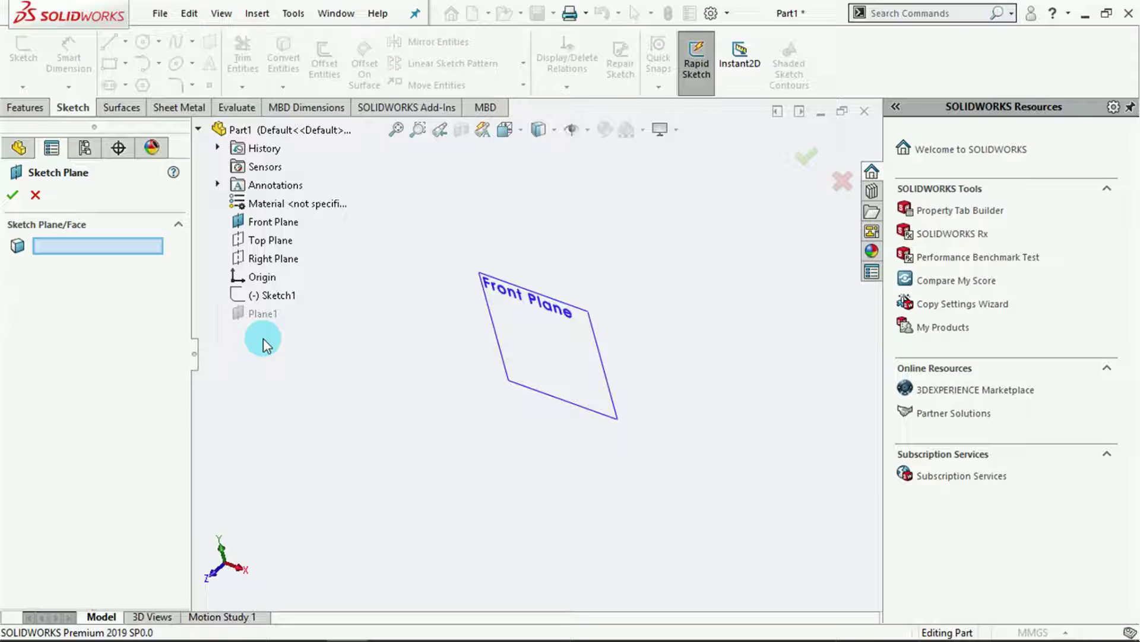
Step: Cancel the sketch plane change and inspect the references of Plane1, Sketch1 and Front Plane
{"action": "left_click", "coordinate": [36, 195]}
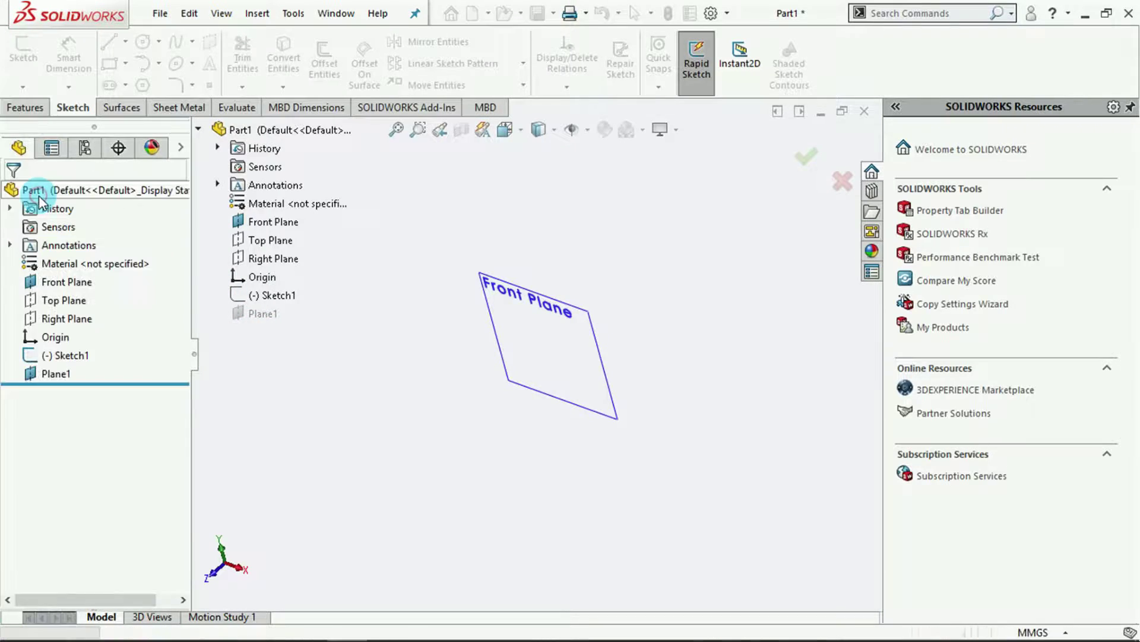
{"action": "left_click", "coordinate": [54, 374]}
{"action": "left_click", "coordinate": [70, 357]}
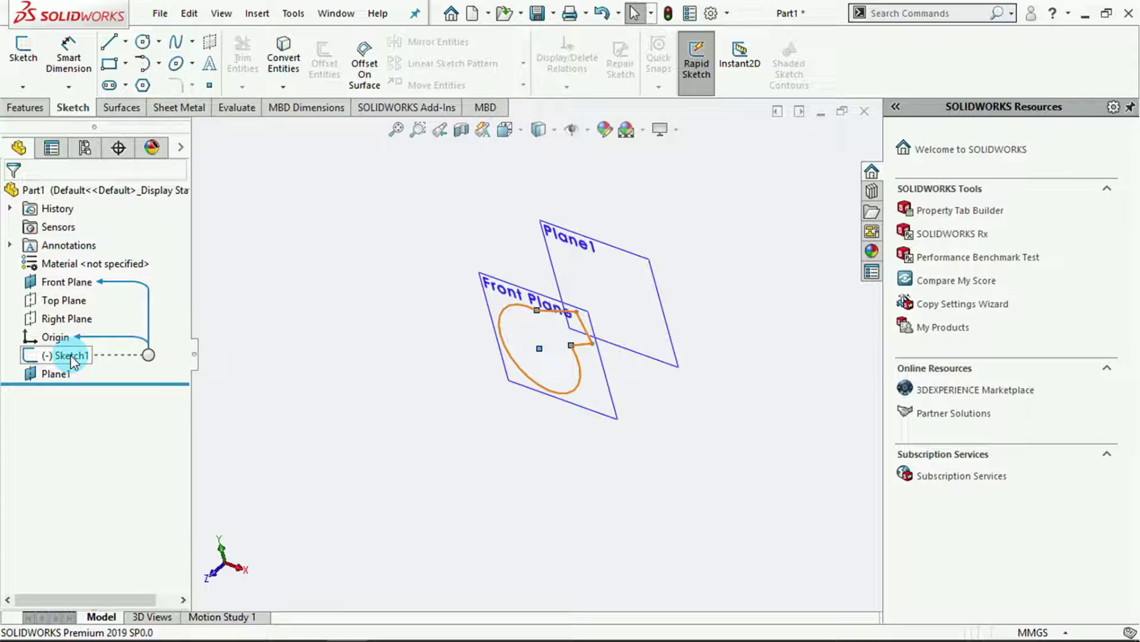
{"action": "left_click", "coordinate": [55, 374]}
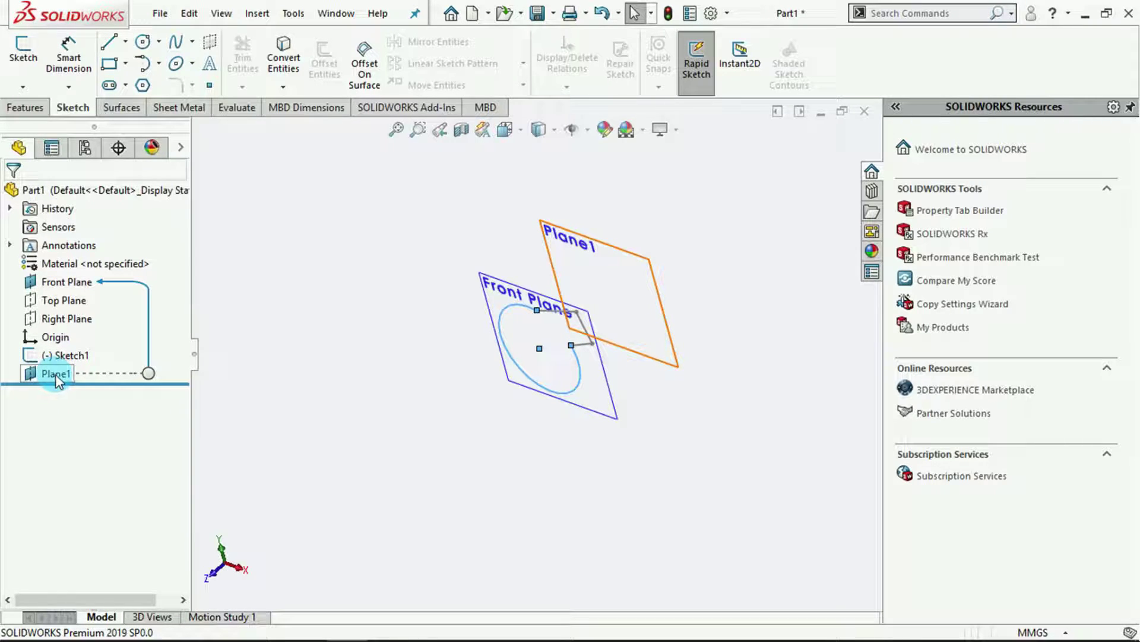
{"action": "left_click", "coordinate": [61, 356]}
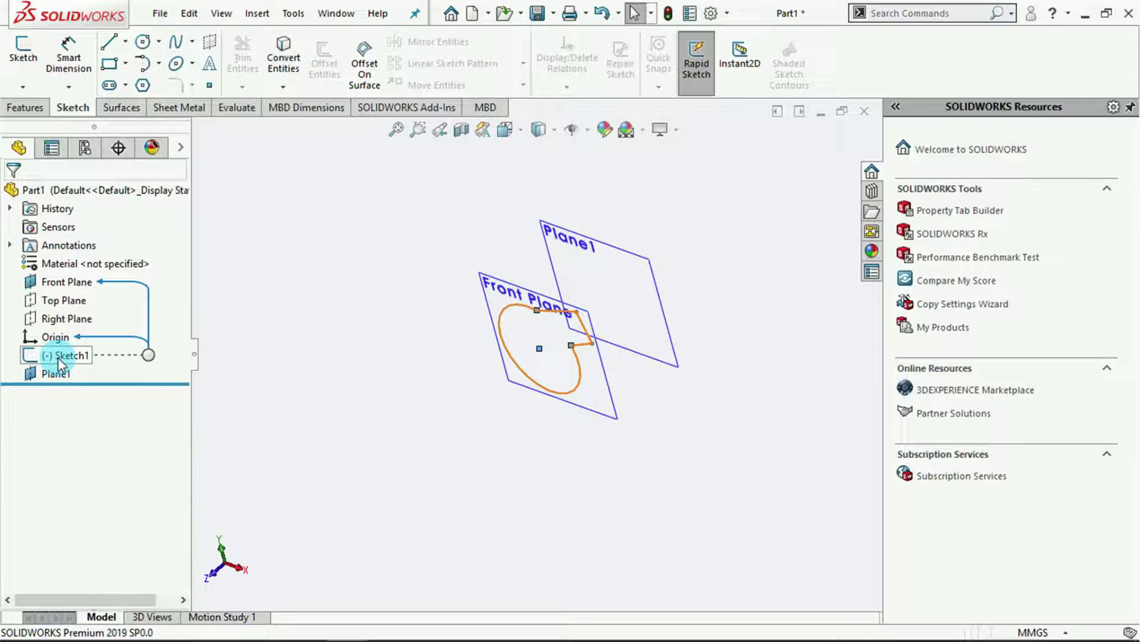
{"action": "left_click", "coordinate": [78, 359]}
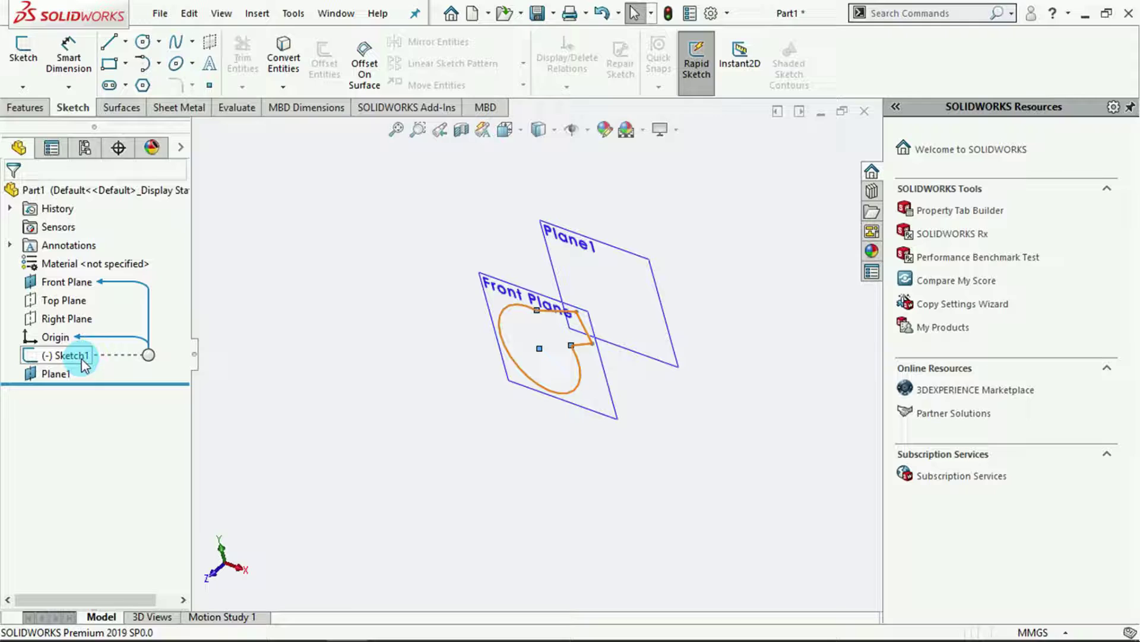
{"action": "left_click", "coordinate": [65, 281]}
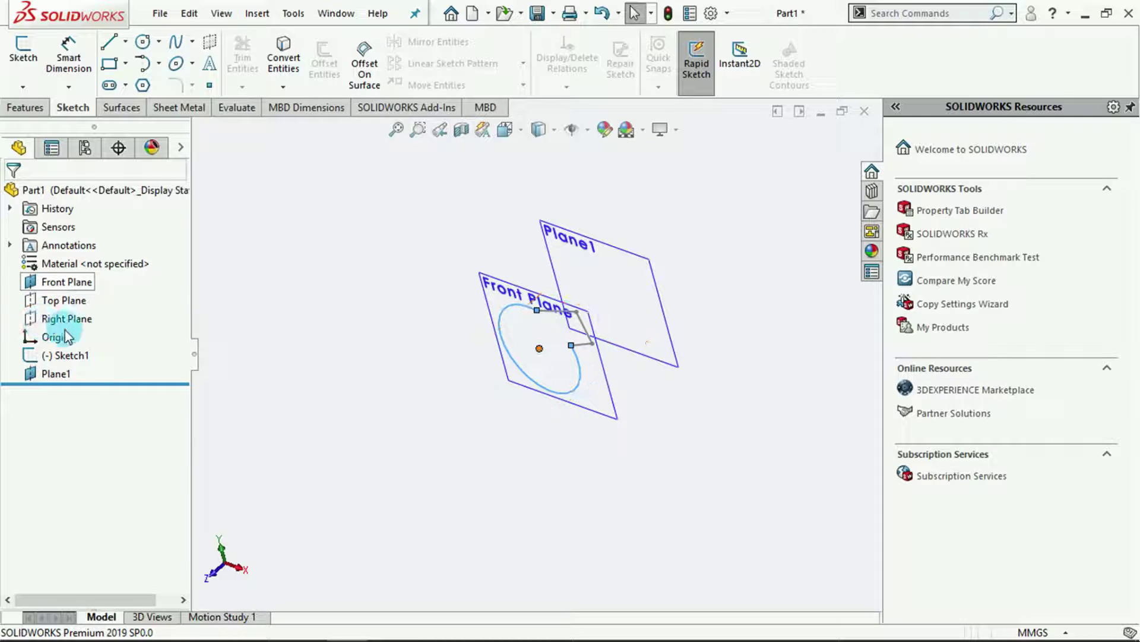
{"action": "left_click", "coordinate": [72, 356]}
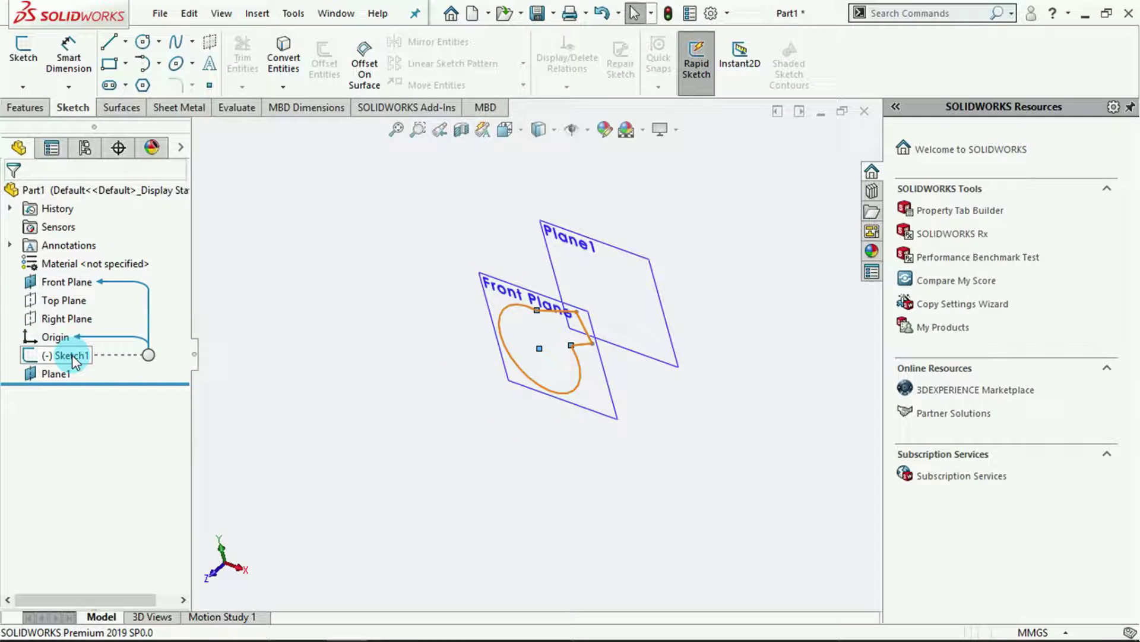
{"action": "left_click", "coordinate": [79, 402]}
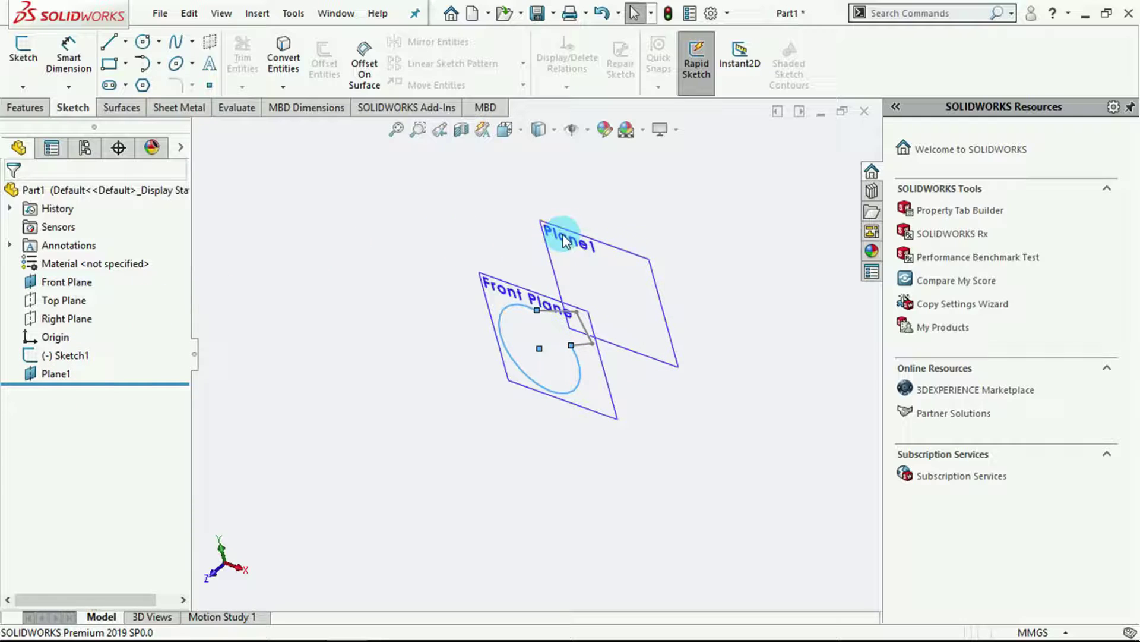
{"action": "left_click", "coordinate": [54, 374]}
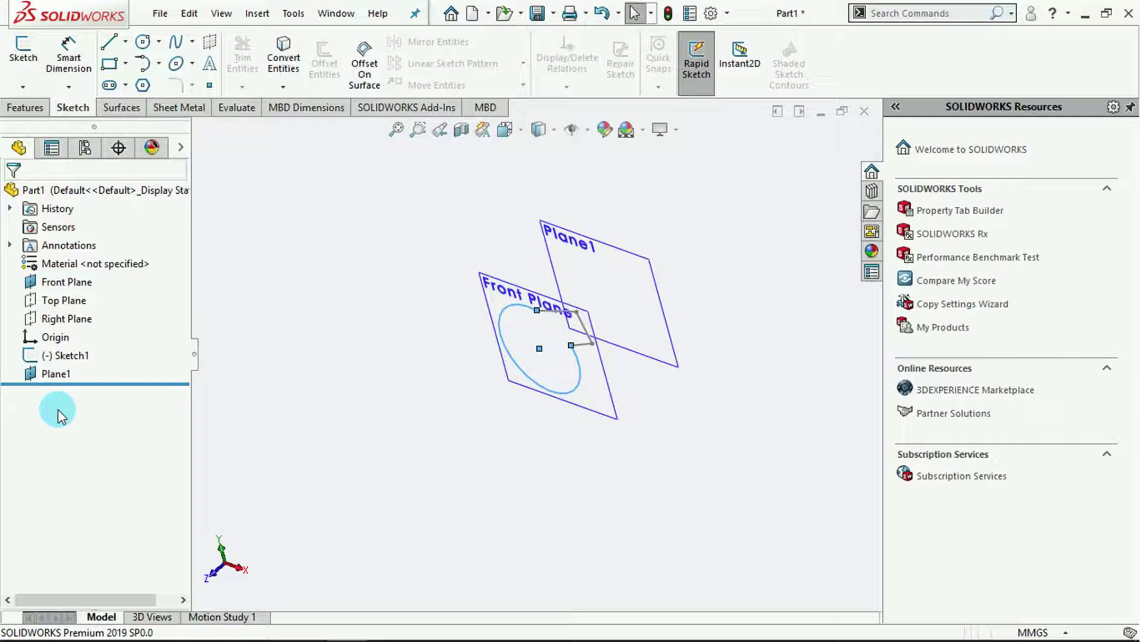
Step: Drag Plane1 up the tree to sit just below Origin, above Sketch1
{"action": "left_click", "coordinate": [55, 374]}
{"action": "left_click_drag", "start_coordinate": [54, 372], "coordinate": [52, 341]}
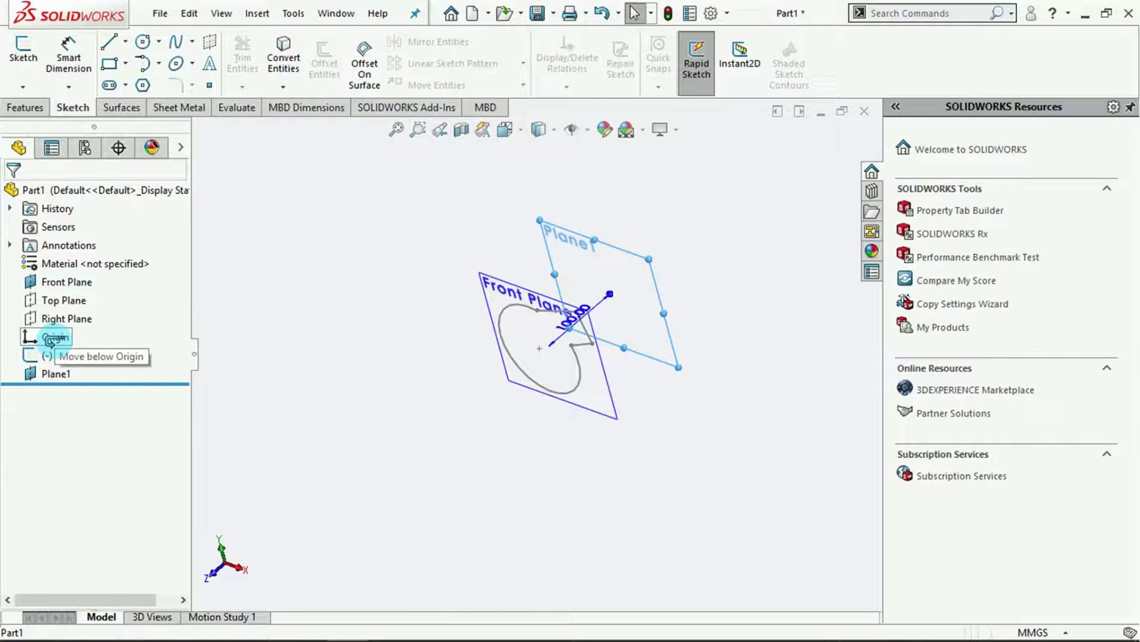
{"action": "left_click_drag", "start_coordinate": [51, 339], "coordinate": [51, 340]}
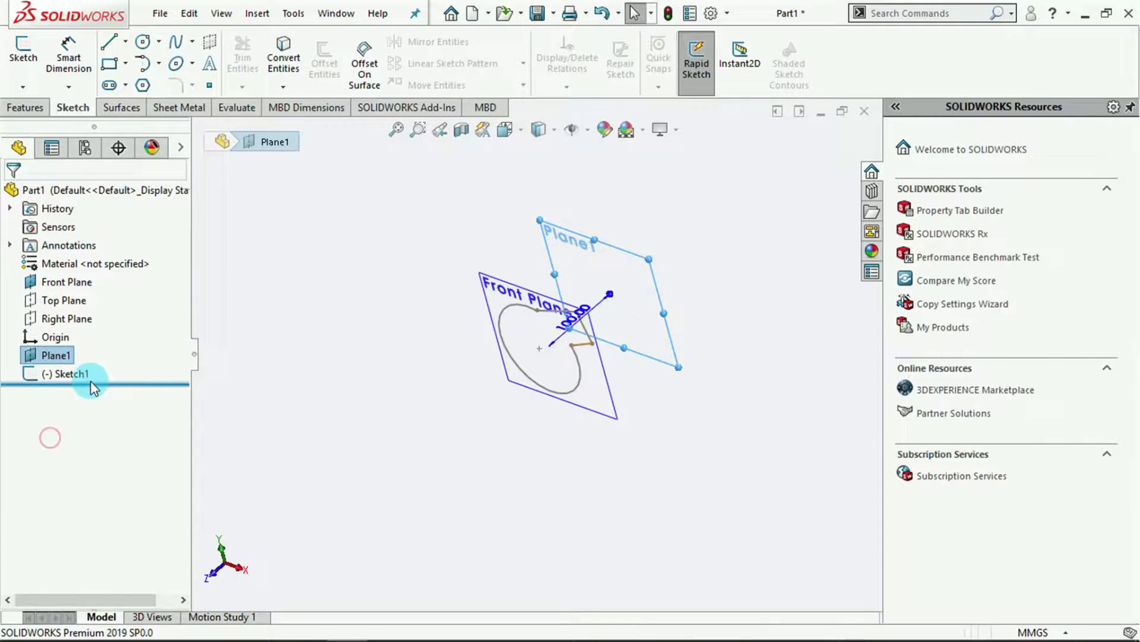
Step: Change Sketch1's sketch plane from Front Plane to Plane1 and confirm
{"action": "left_click", "coordinate": [275, 356]}
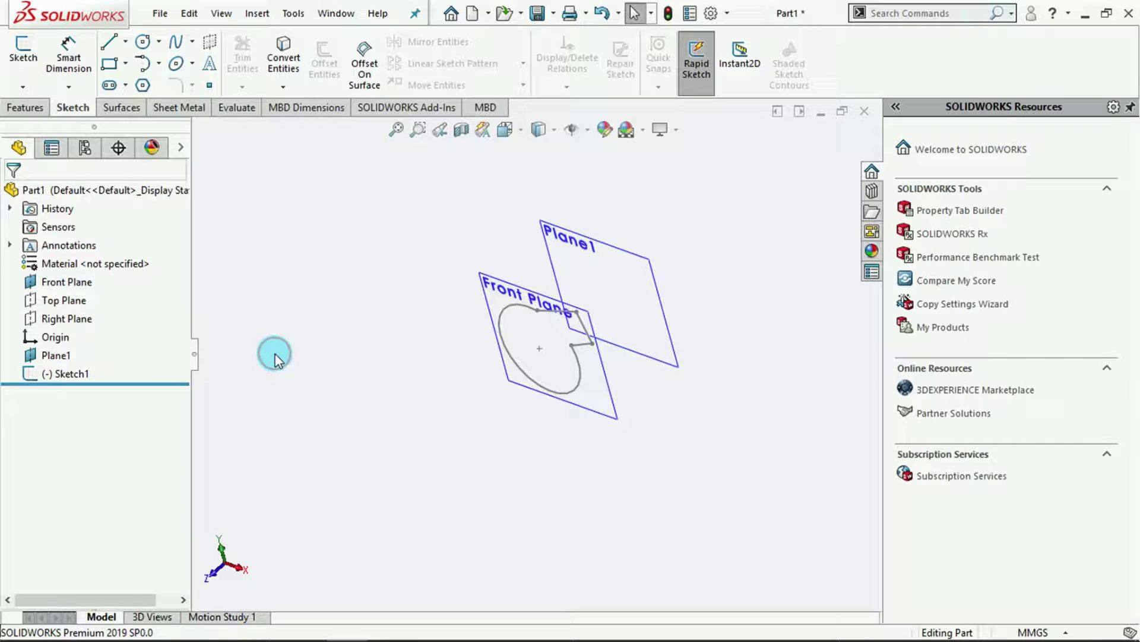
{"action": "right_click", "coordinate": [88, 378]}
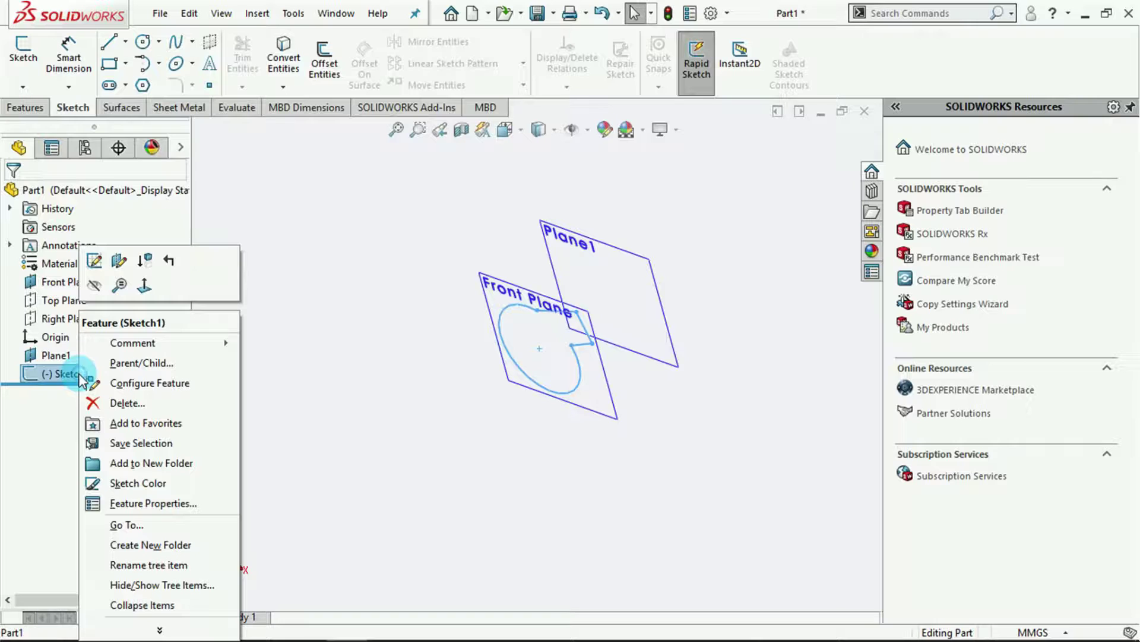
{"action": "left_click", "coordinate": [119, 260]}
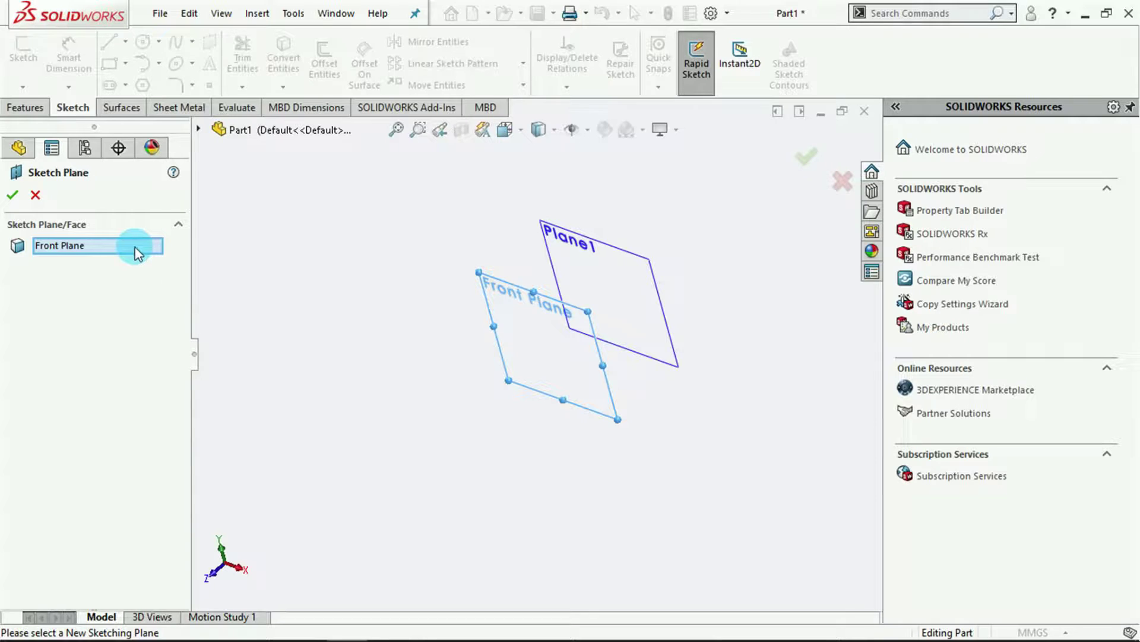
{"action": "right_click", "coordinate": [136, 250]}
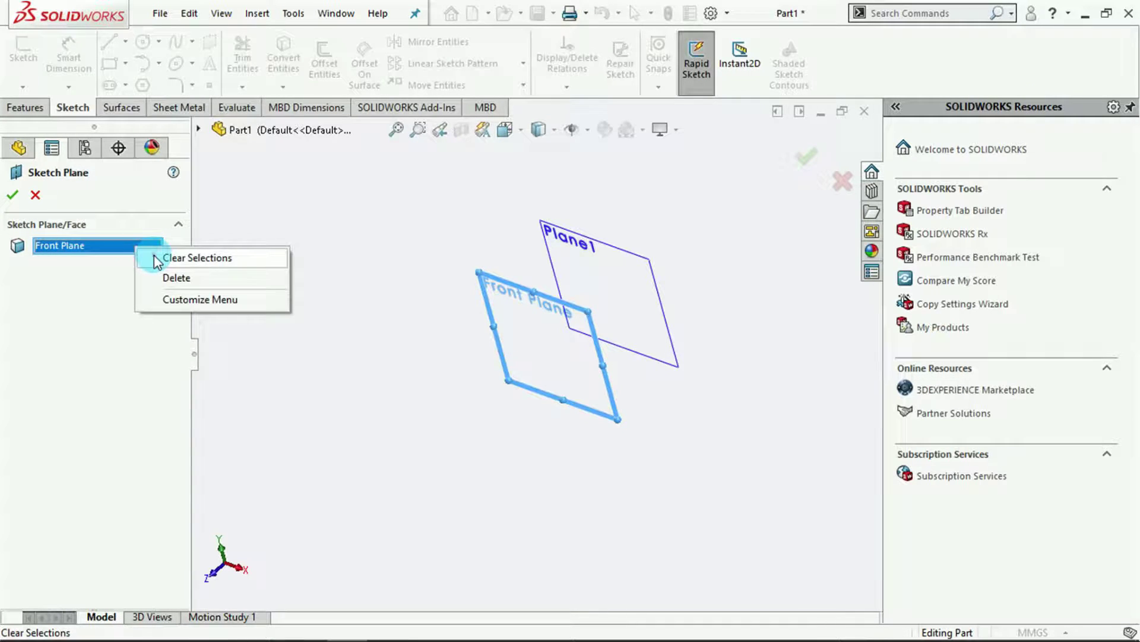
{"action": "left_click", "coordinate": [155, 258]}
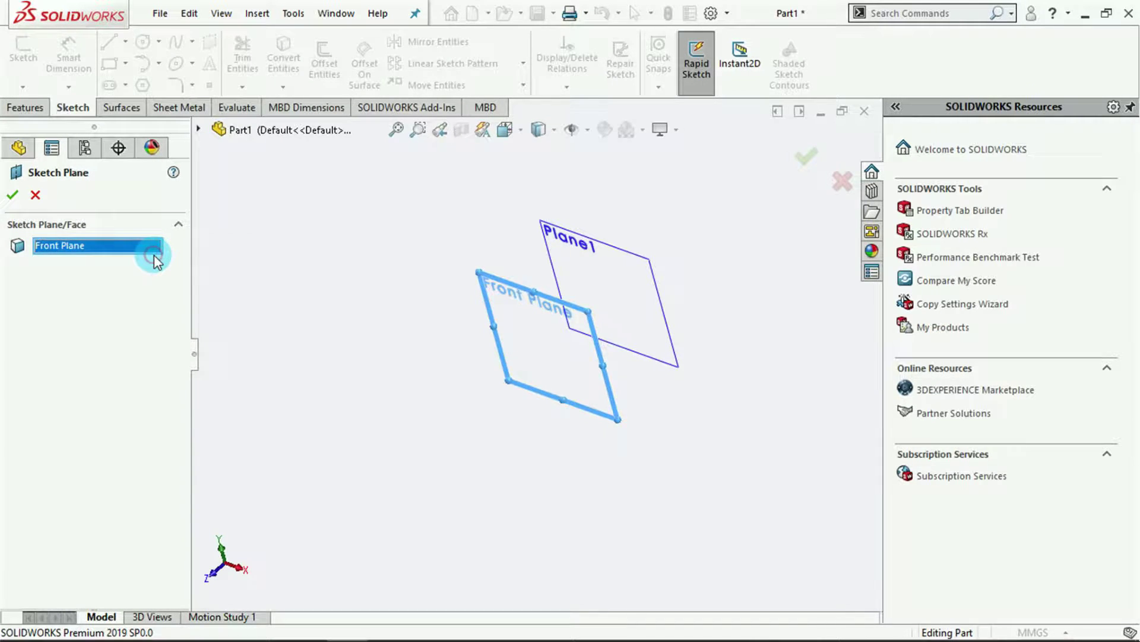
{"action": "left_click", "coordinate": [199, 129]}
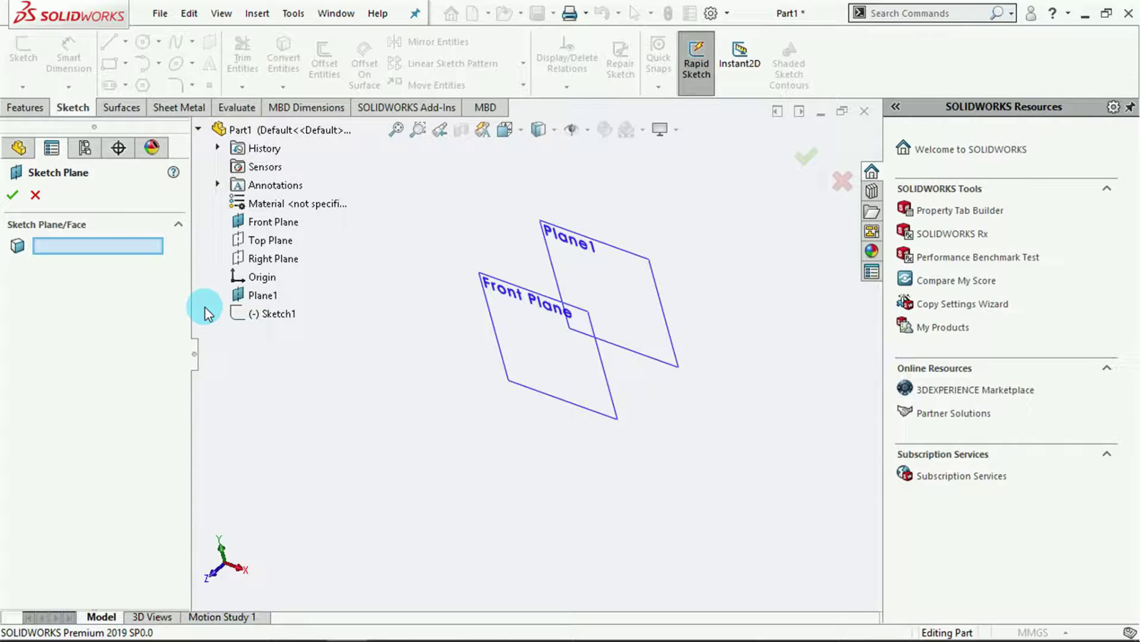
{"action": "left_click", "coordinate": [259, 296]}
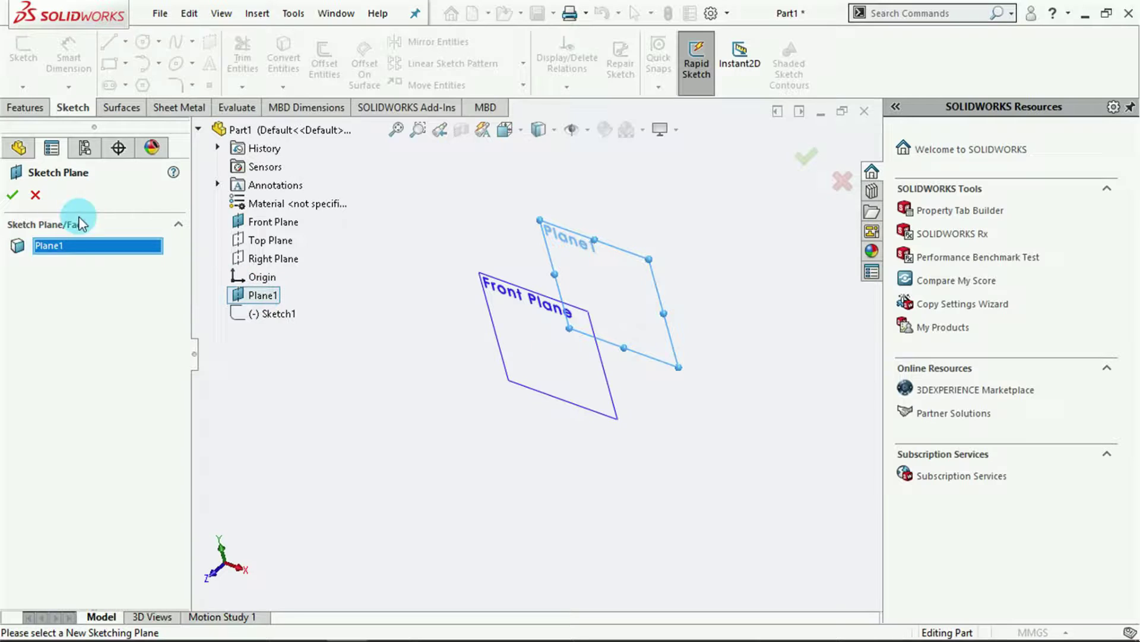
{"action": "left_click", "coordinate": [13, 194]}
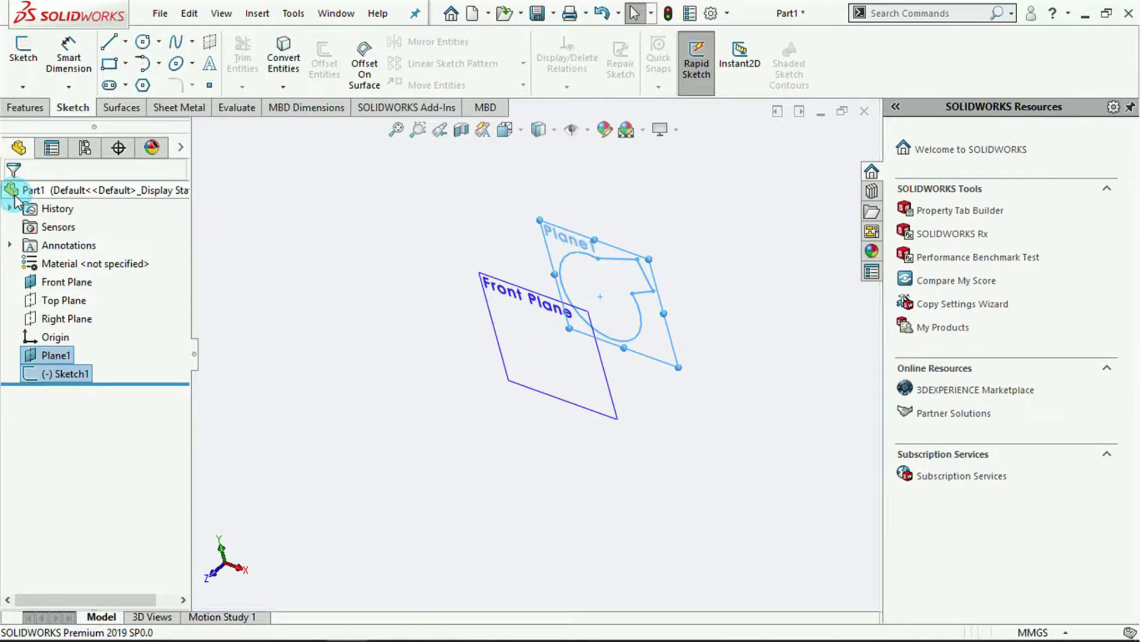
{"action": "left_click", "coordinate": [459, 538]}
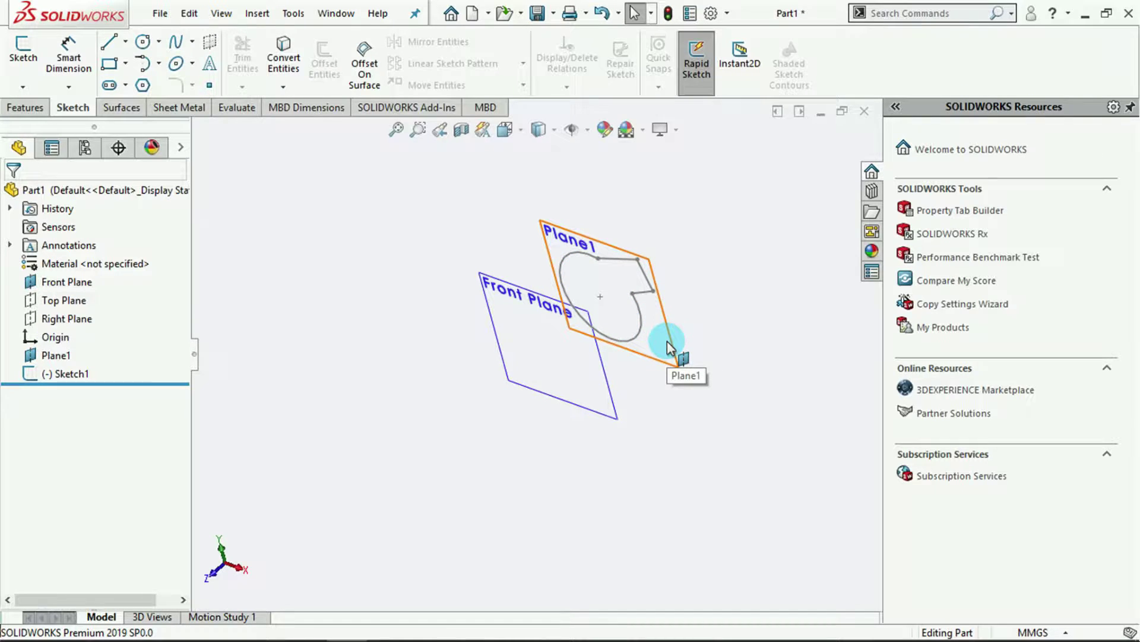
Step: From the viewport, switch Sketch1's sketch plane back to Front Plane and confirm
{"action": "right_click", "coordinate": [644, 330]}
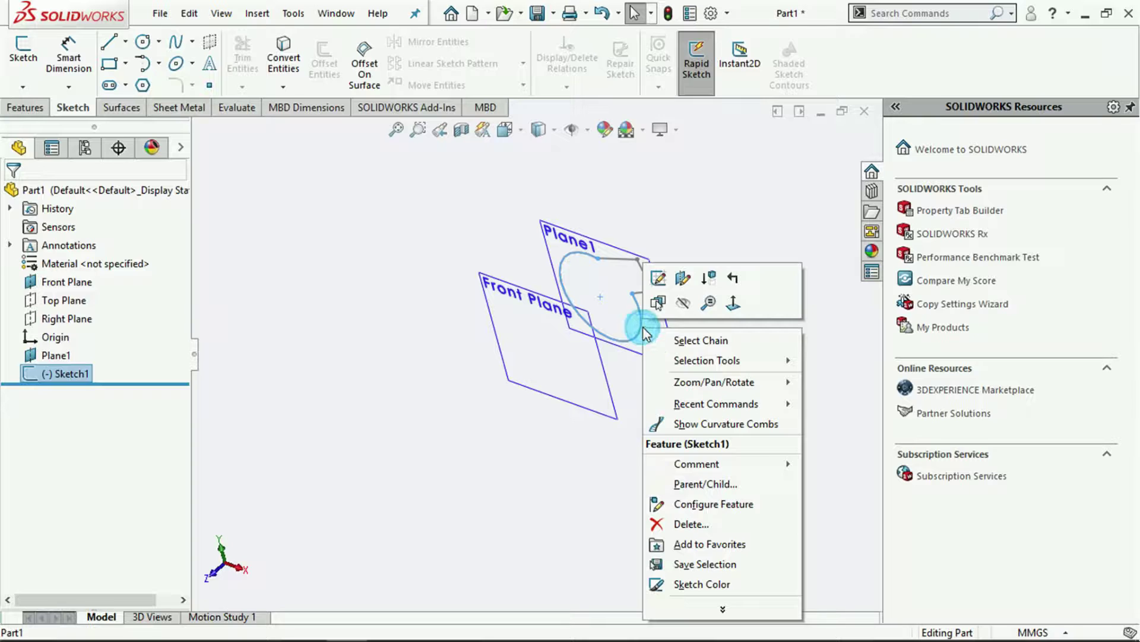
{"action": "left_click", "coordinate": [683, 277]}
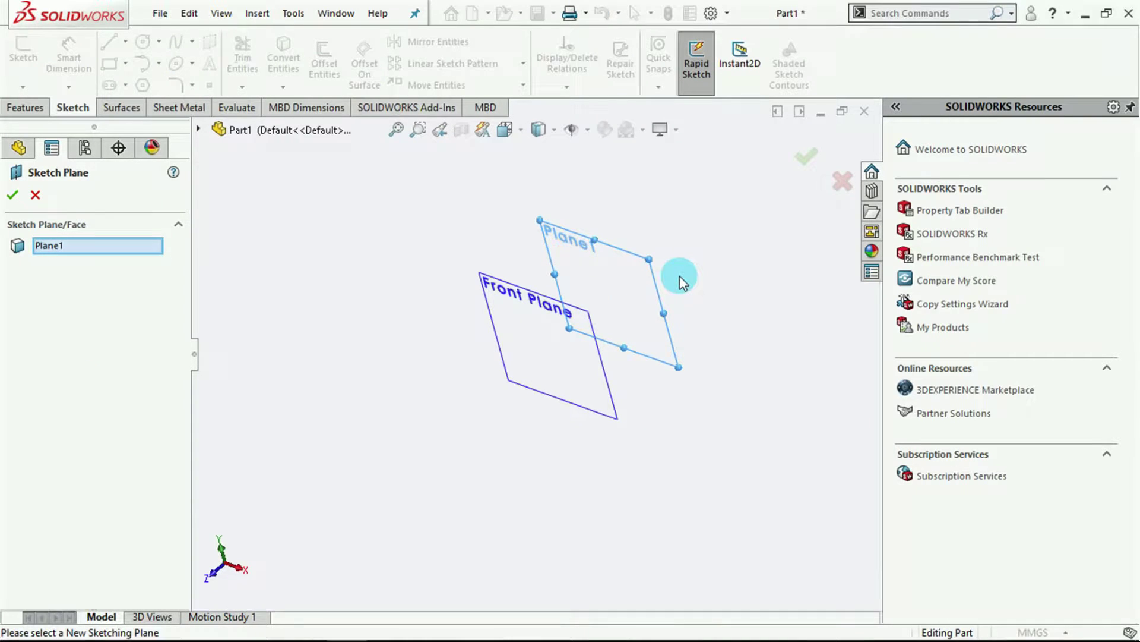
{"action": "left_click", "coordinate": [506, 287]}
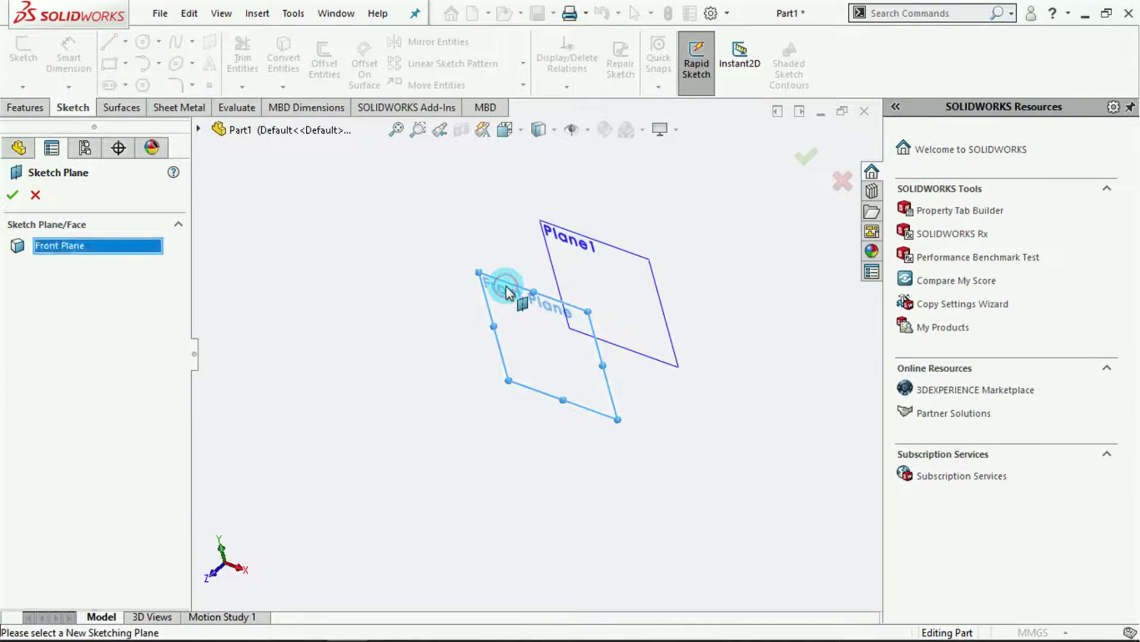
{"action": "left_click", "coordinate": [12, 194]}
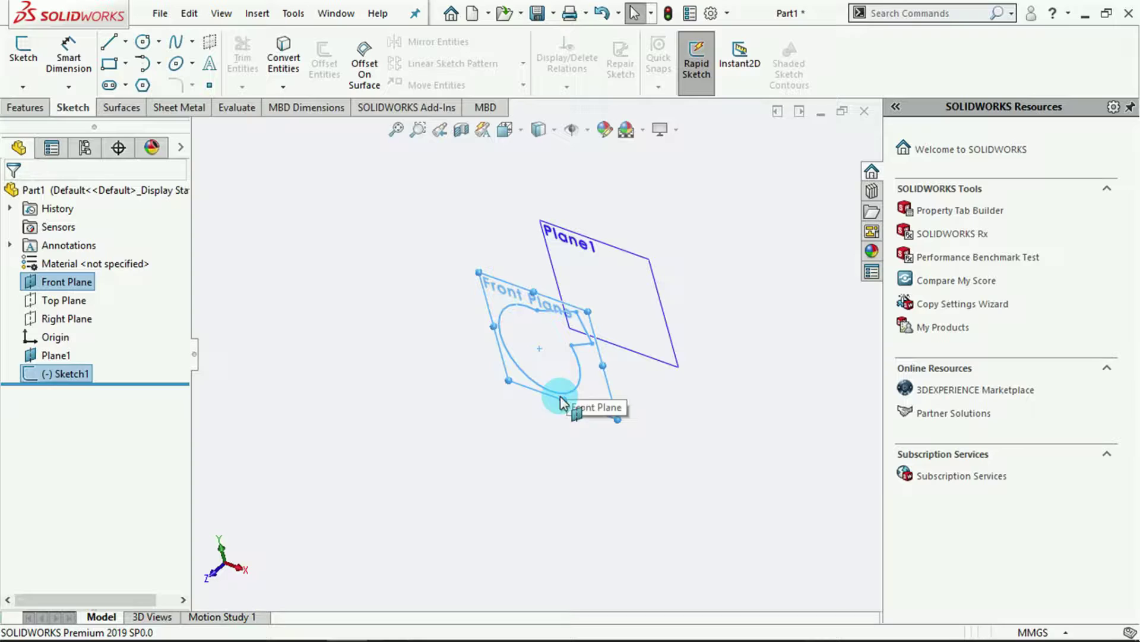
{"action": "left_click", "coordinate": [544, 450]}
Step: Rotate the view slightly so Front Plane, the parallel Plane1, and Sketch1's outline are visible
{"action": "middle_click_drag", "start_coordinate": [483, 456], "coordinate": [500, 446]}
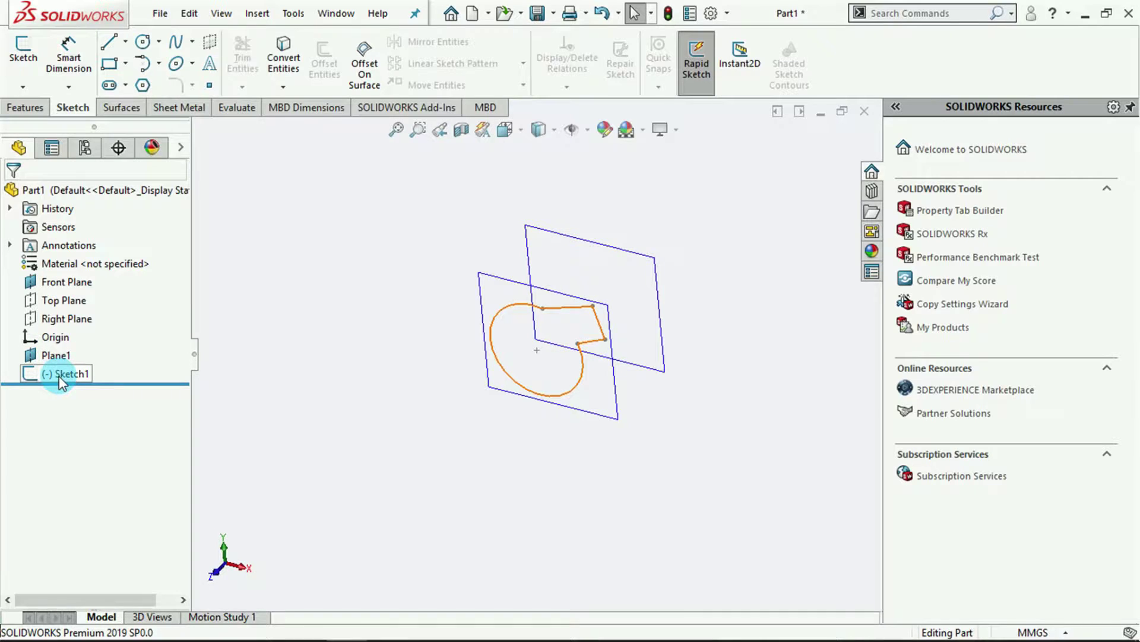
{"action": "mouse_move", "coordinate": [59, 380]}
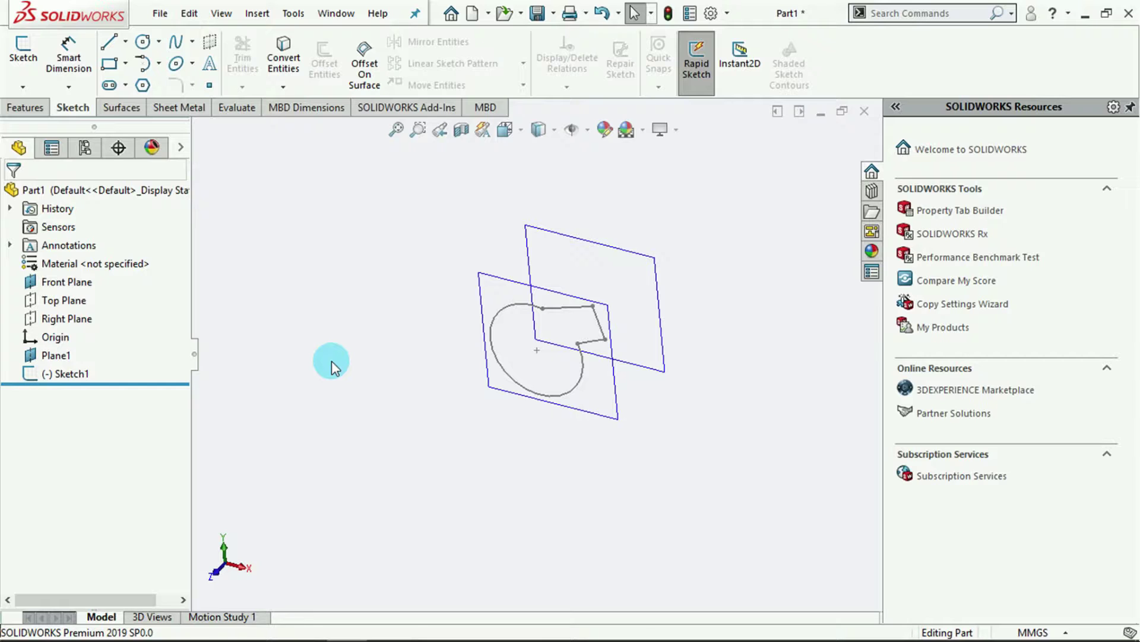
{"action": "right_click", "coordinate": [66, 376]}
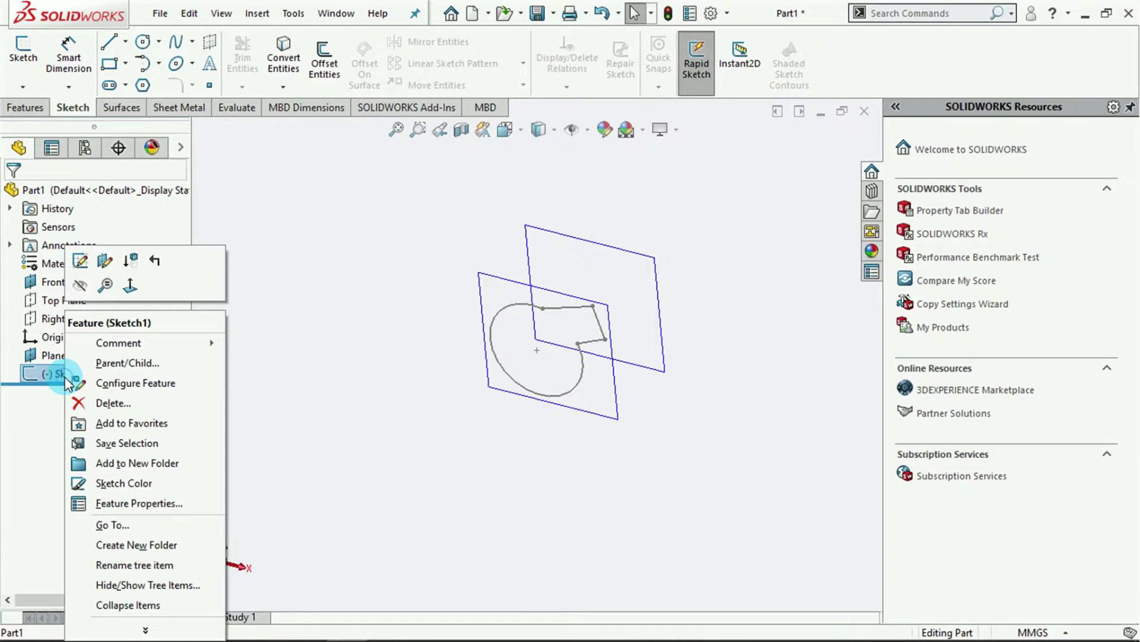
{"action": "left_click", "coordinate": [128, 268]}
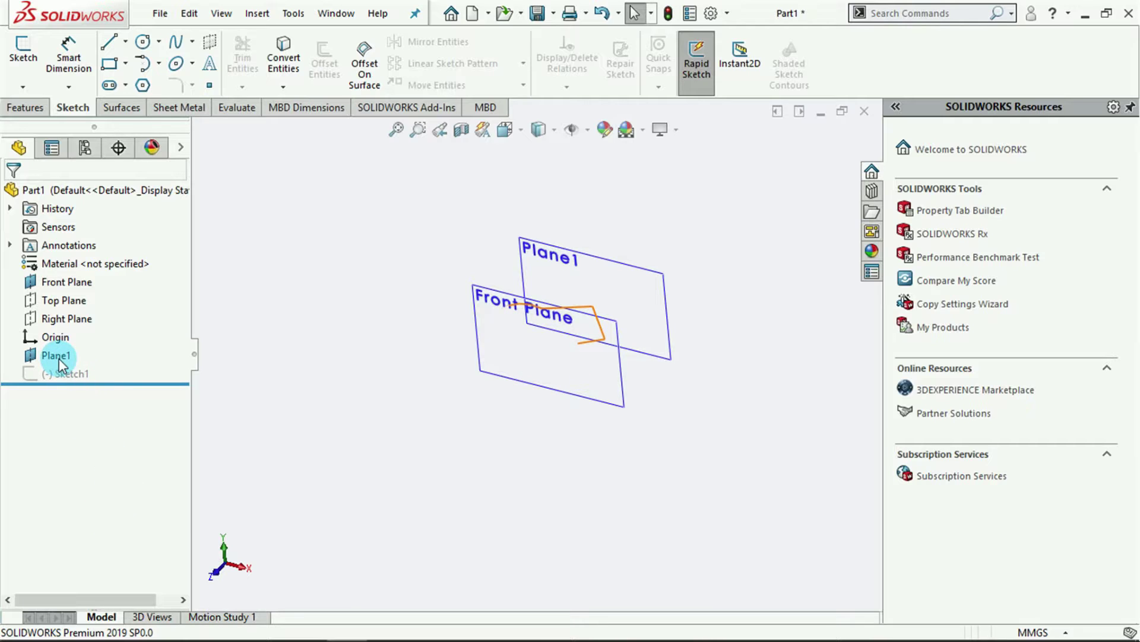
{"action": "right_click", "coordinate": [55, 375]}
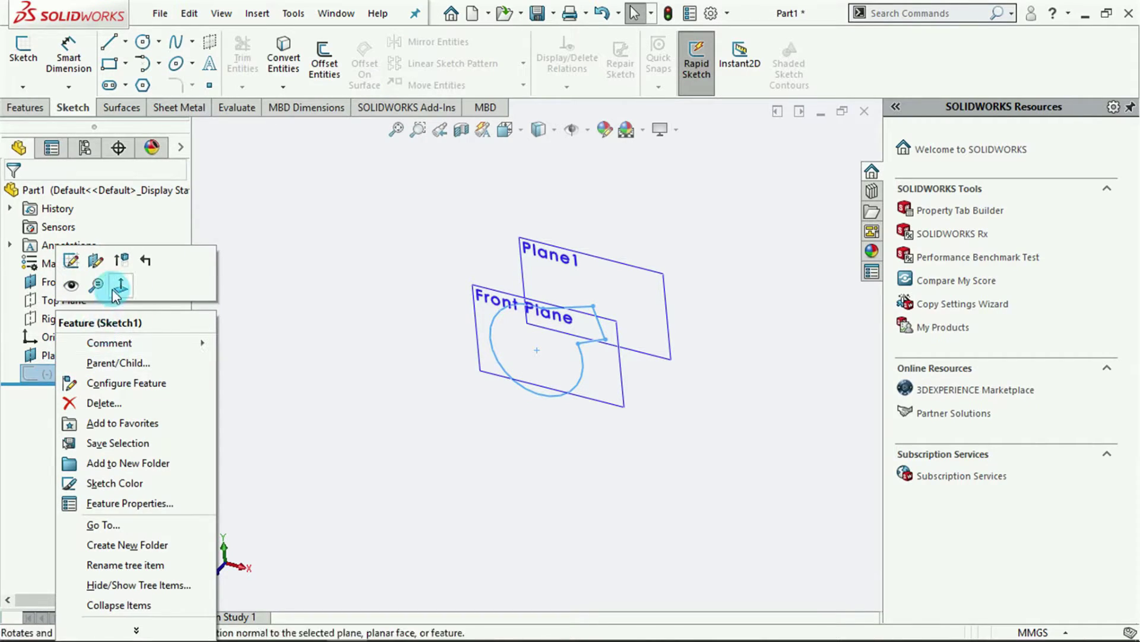
{"action": "left_click", "coordinate": [123, 267]}
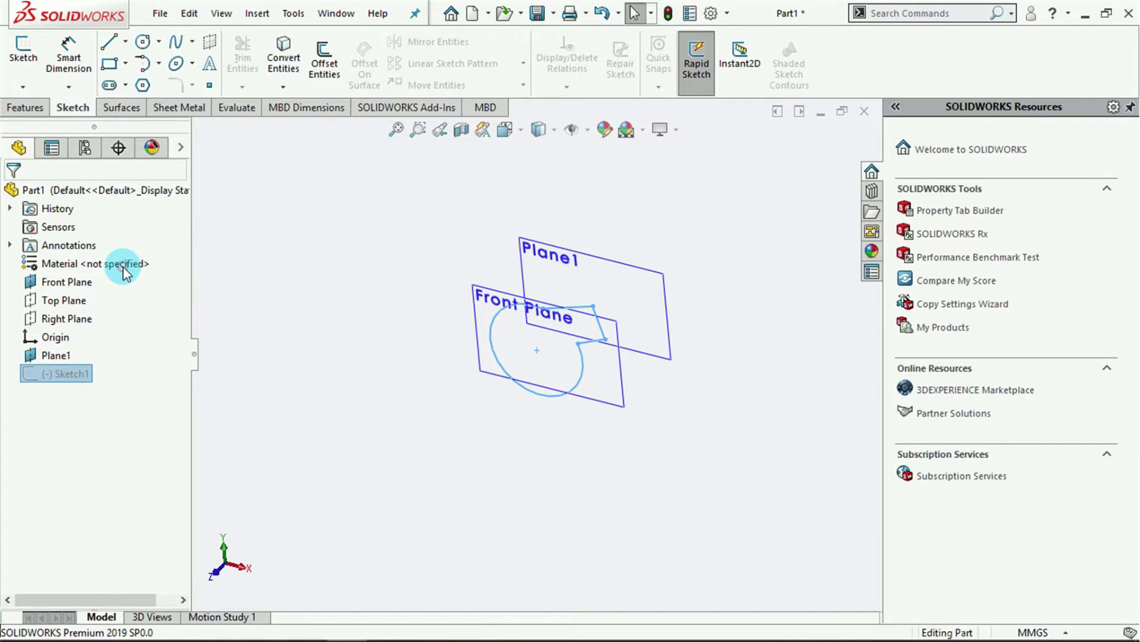